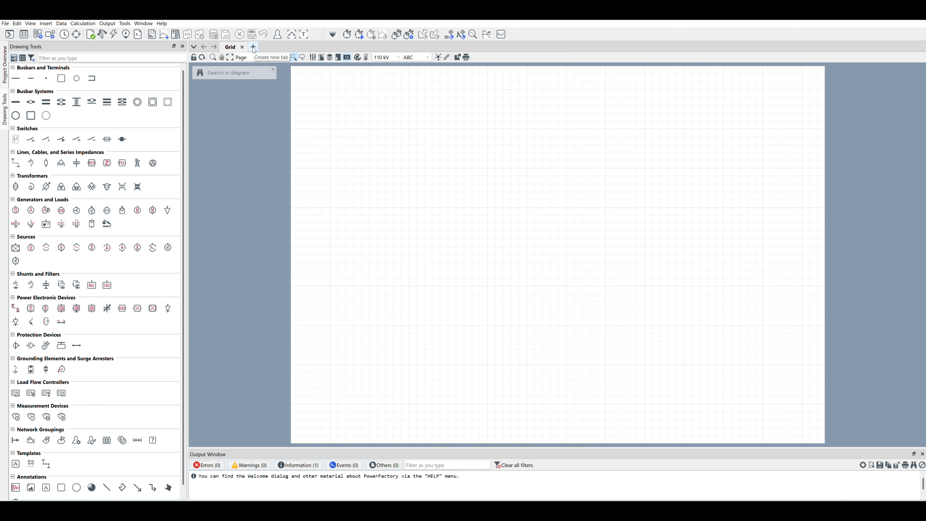
- Create a new dynamic model diagram of the DSL model type named Source
left_click(253, 48)
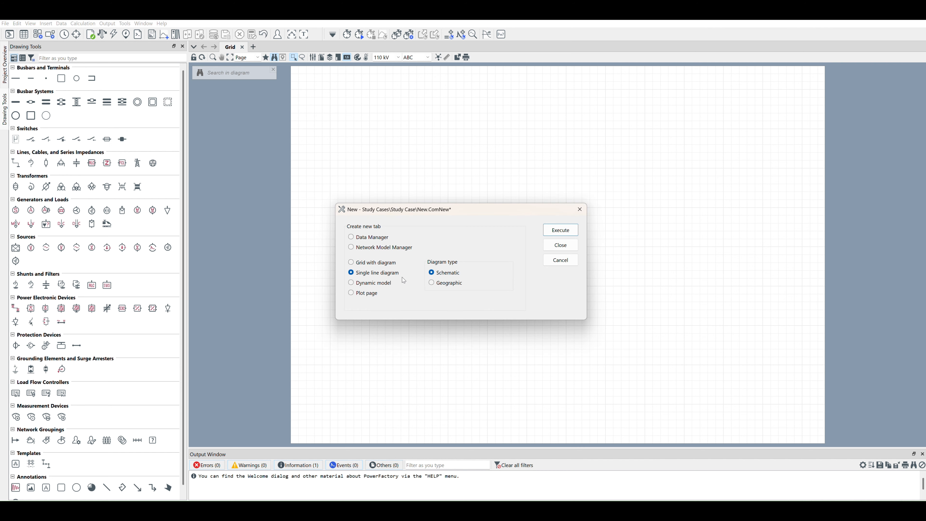
left_click(366, 283)
left_click(434, 284)
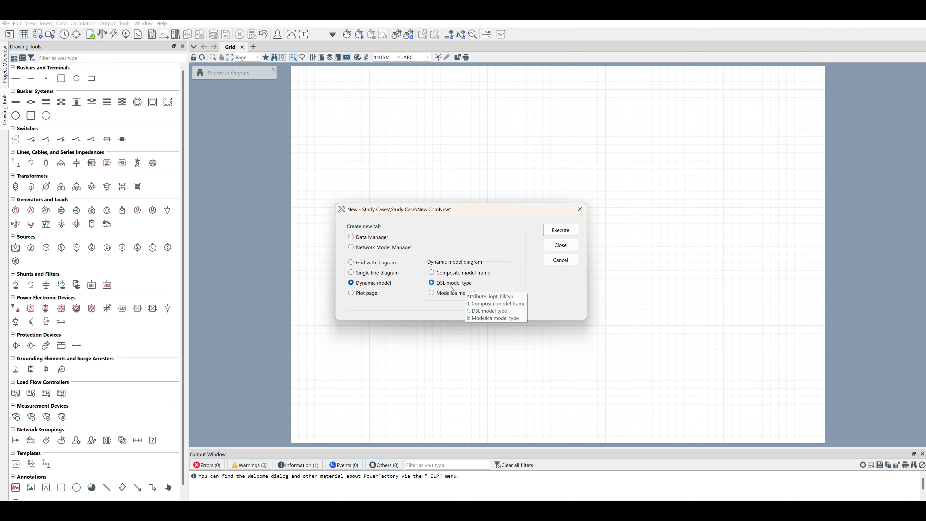
left_click(560, 230)
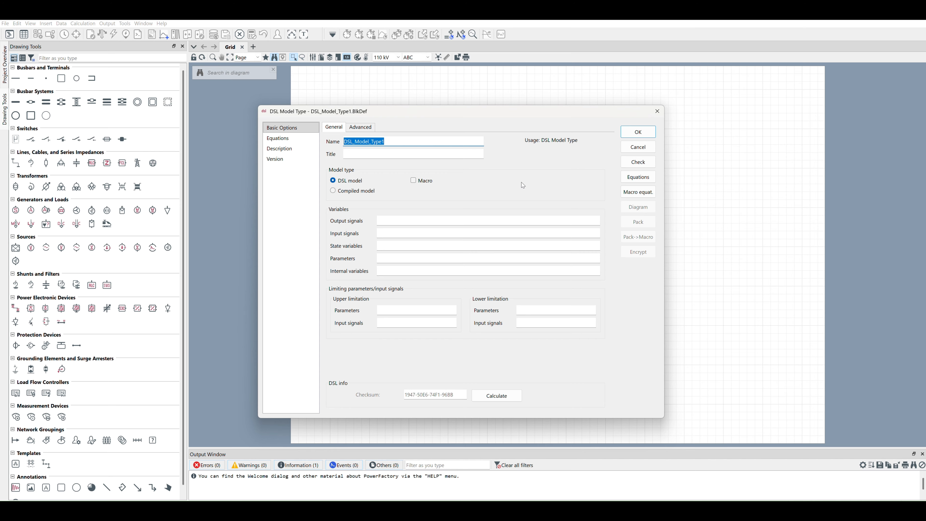
type("Source")
left_click(638, 132)
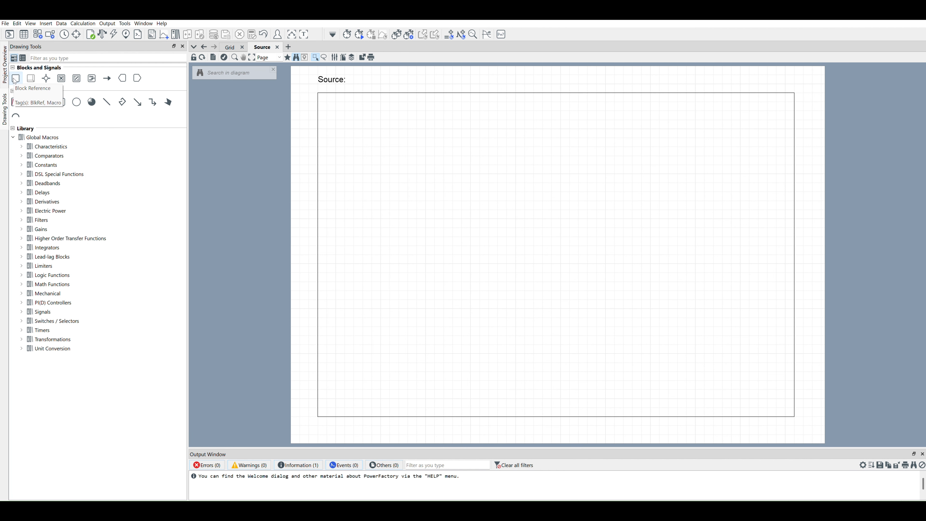
- Place one block reference near the middle of the Source diagram frame
left_click(14, 80)
left_click(508, 229)
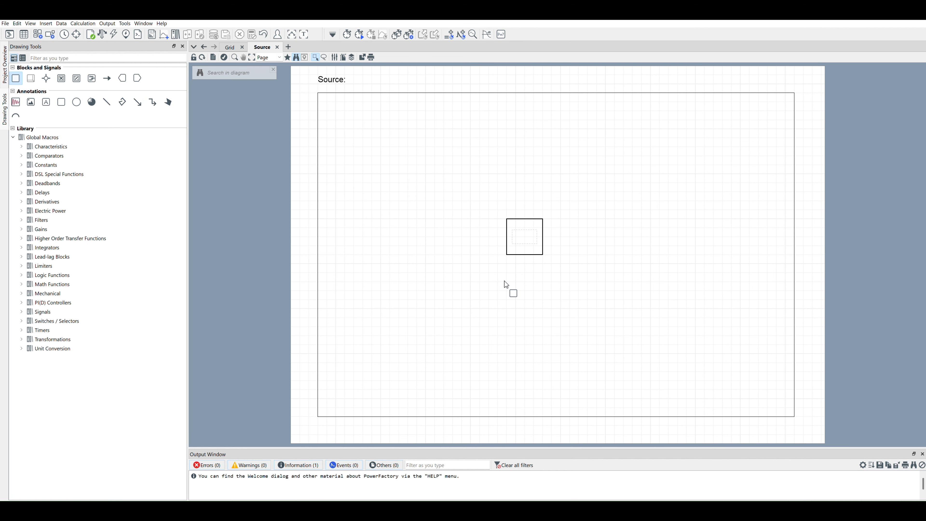
key("Escape")
- Create a new project type for the block reference and name it Sin
double_click(510, 252)
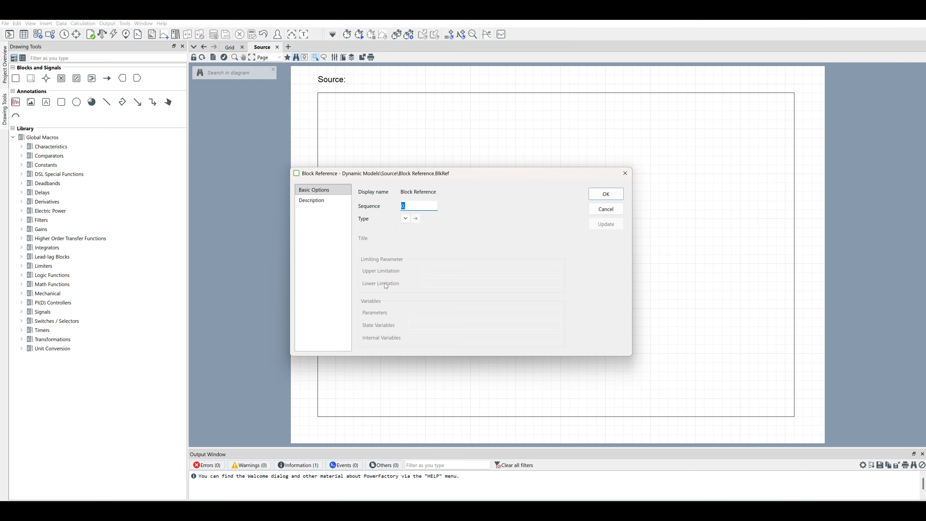
left_click(405, 219)
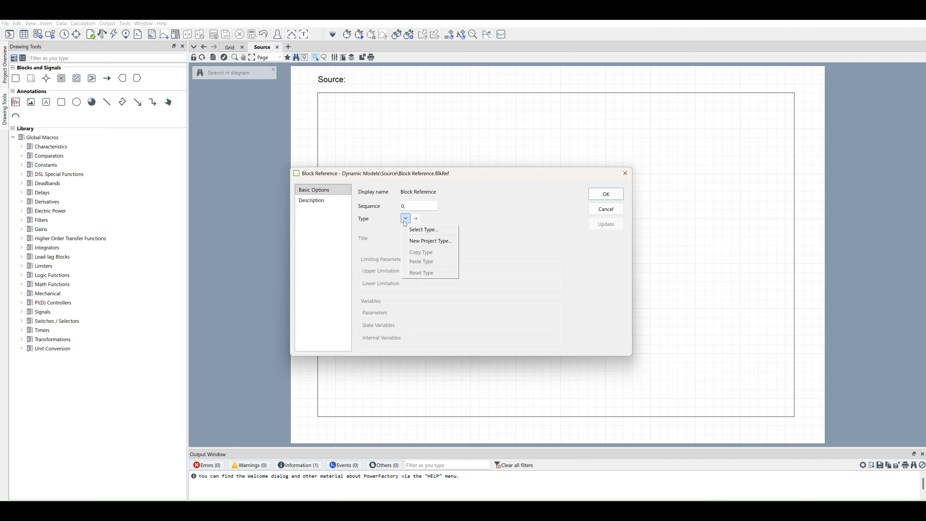
left_click(415, 29)
left_click(405, 218)
left_click(423, 241)
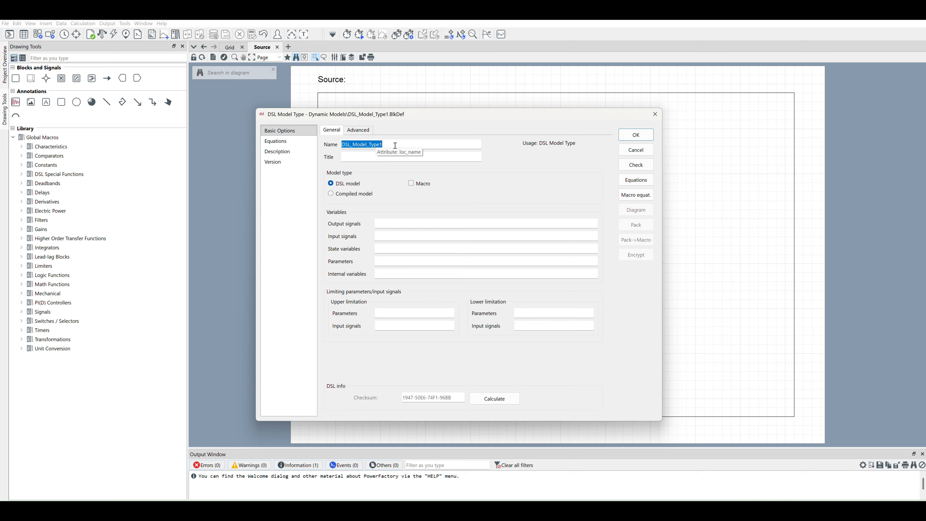
type("Sin")
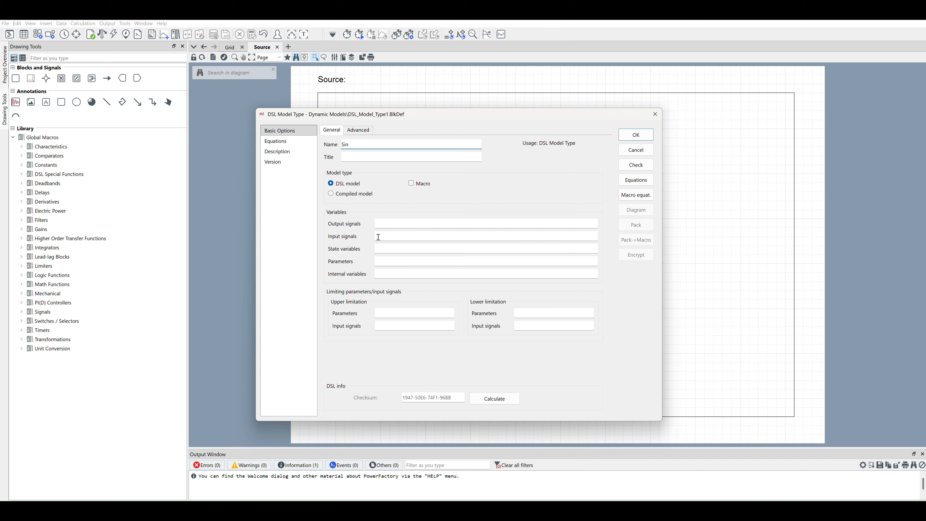
- Define the Sin type's output signal yo, parameters Am,f,phi and internal variable t
left_click(381, 224)
type("yo")
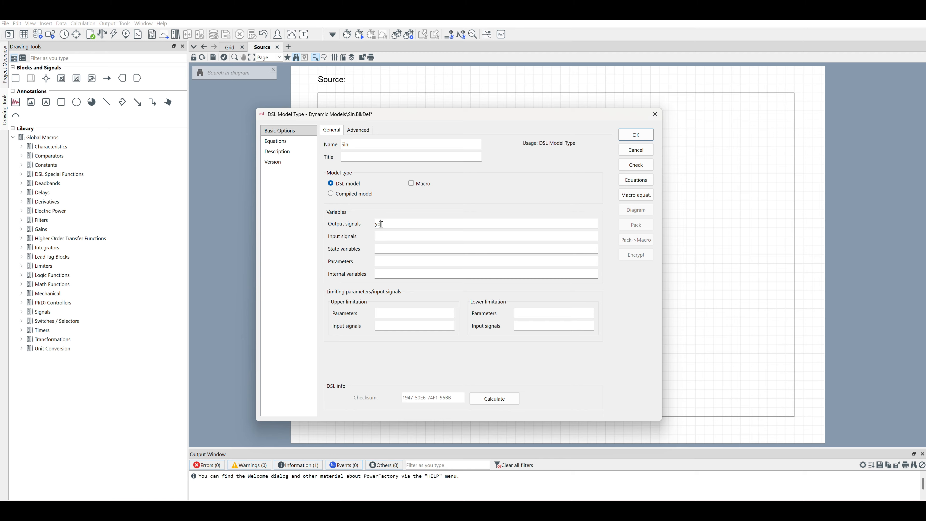
left_click(383, 249)
left_click(383, 261)
left_click(388, 273)
left_click(391, 259)
- Enter the Sin type's output equation yo = Am*sin(2*pi()*f*t+phi*pi()/180)
left_click(281, 145)
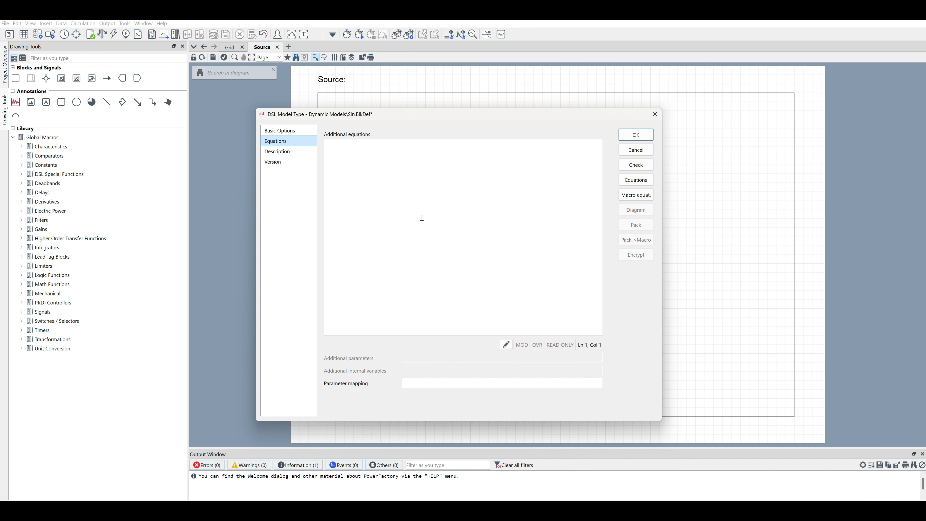
left_click(422, 218)
type("y0")
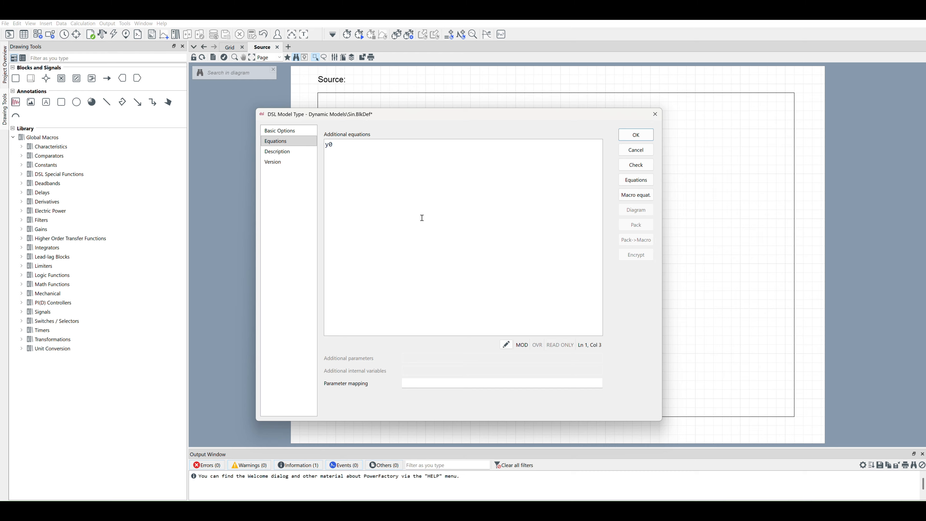
key("BackSpace")
type("o =")
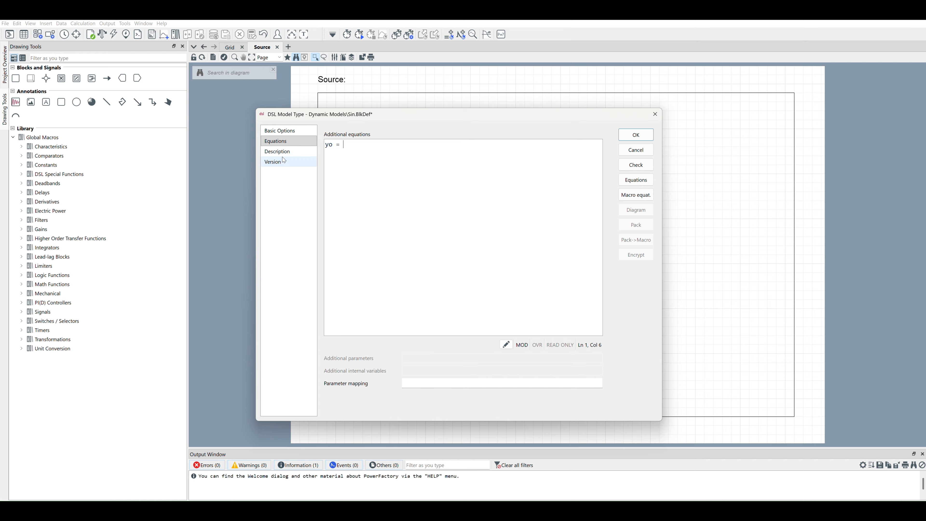
left_click(278, 130)
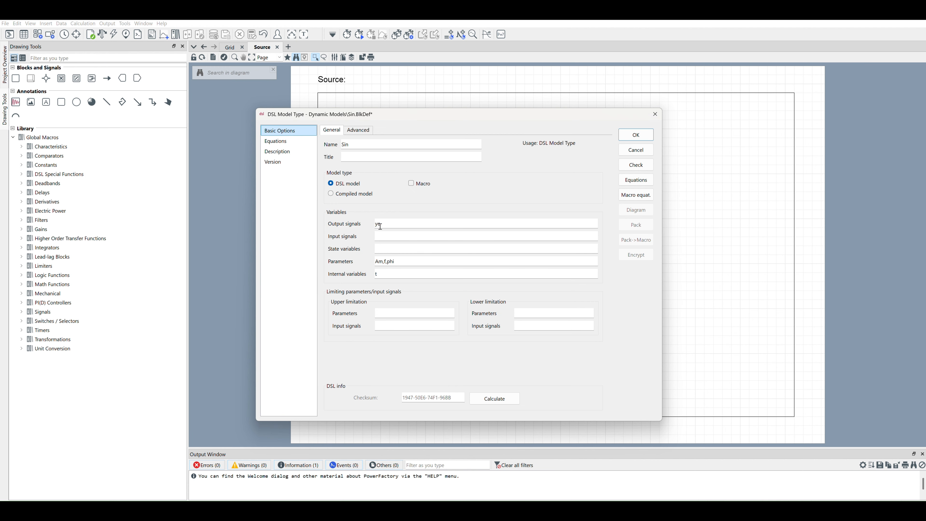
left_click(279, 141)
left_click(370, 156)
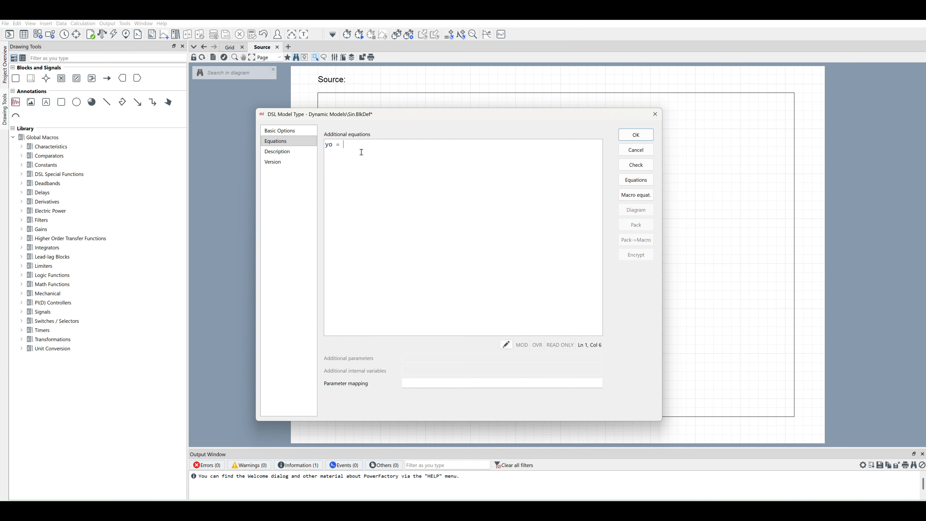
type("Am*sin")
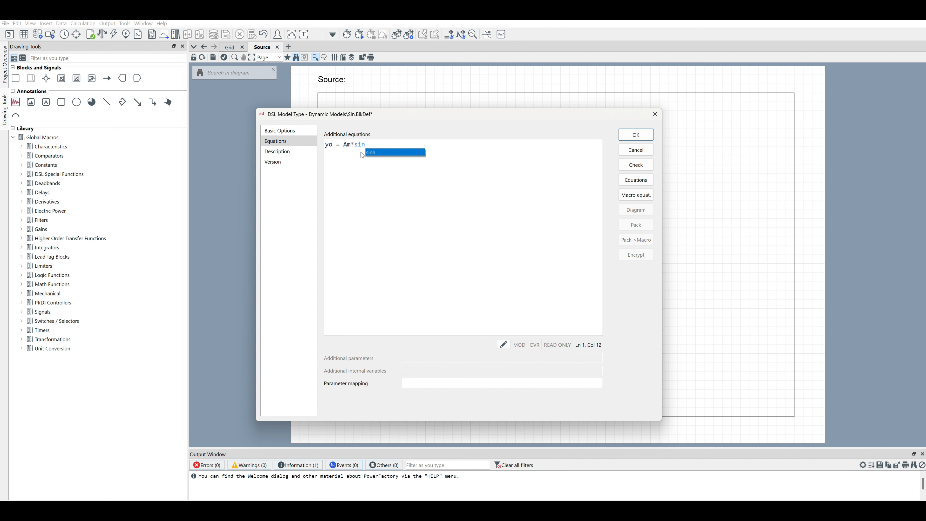
type("(")
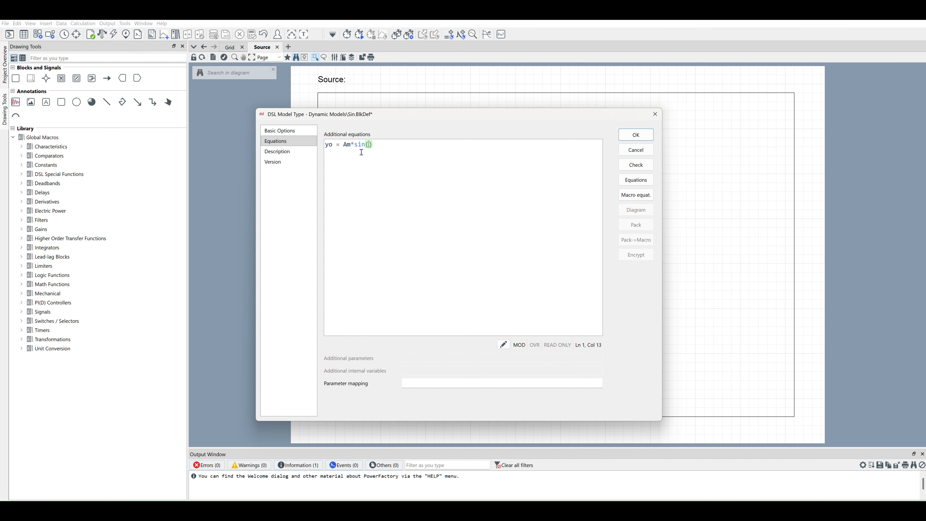
type("2*pi()*f*t+phi*pi()/180")
left_click(462, 147)
key("Return")
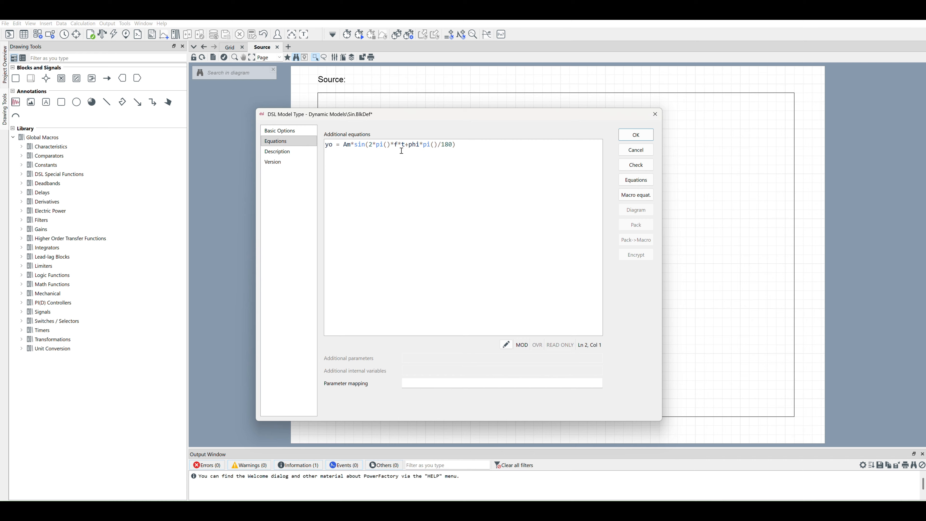
- Add the equation t = time() and the left-hand side inc(y0) of the initial condition on separate lines
type("t = time()")
key("Return")
type("inc")
type("()")
type("y0")
key("BackSpace")
key("BackSpace")
key("BackSpace")
type("y0")
- Complete the inc(y0) initial condition with a copy of the expression Am*sin(2*pi()*f*t+phi*pi()/180)
left_click_drag(471, 145, 343, 147)
key("ctrl+c")
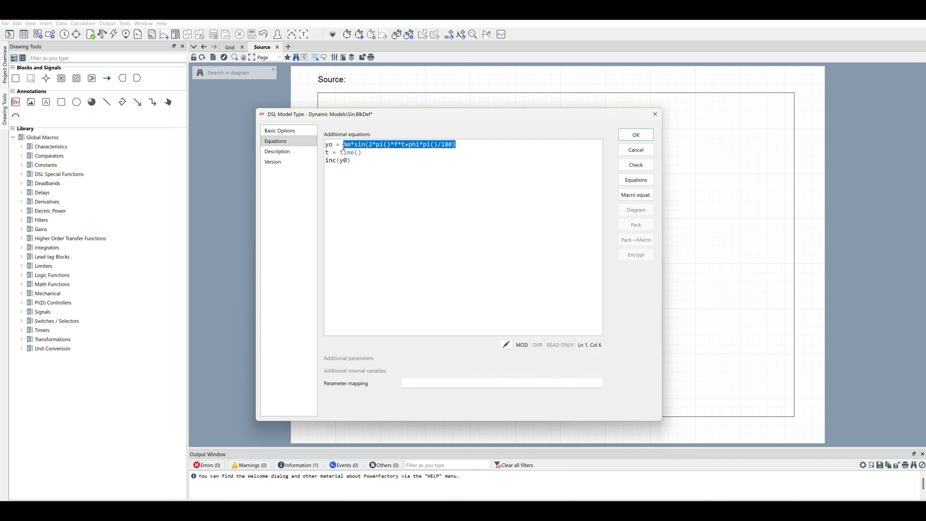
left_click(371, 165)
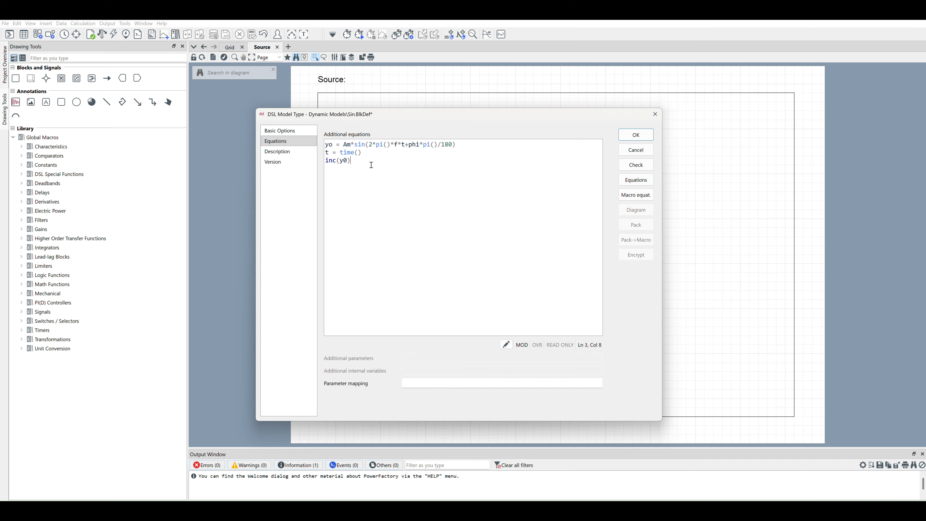
type("=")
key("ctrl+v")
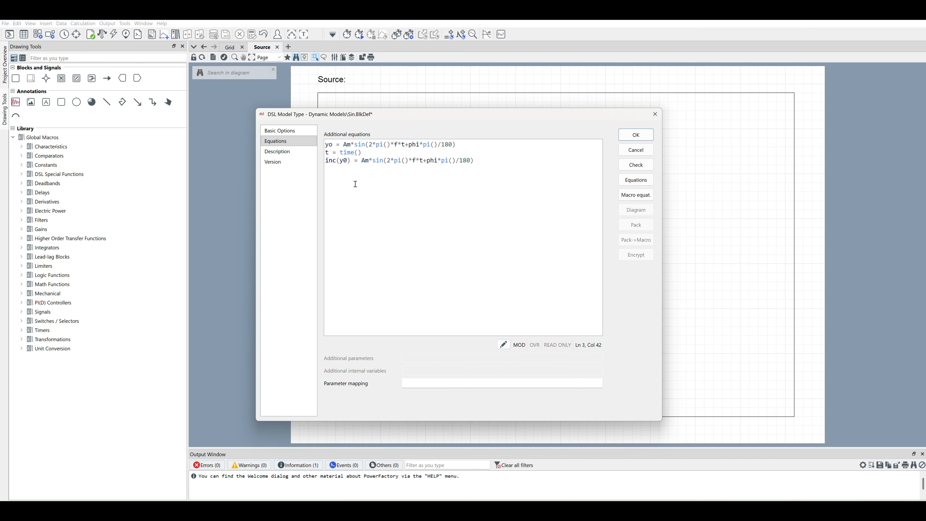
- Review the Sin type's variables, then accept the type and the block reference
left_click(286, 132)
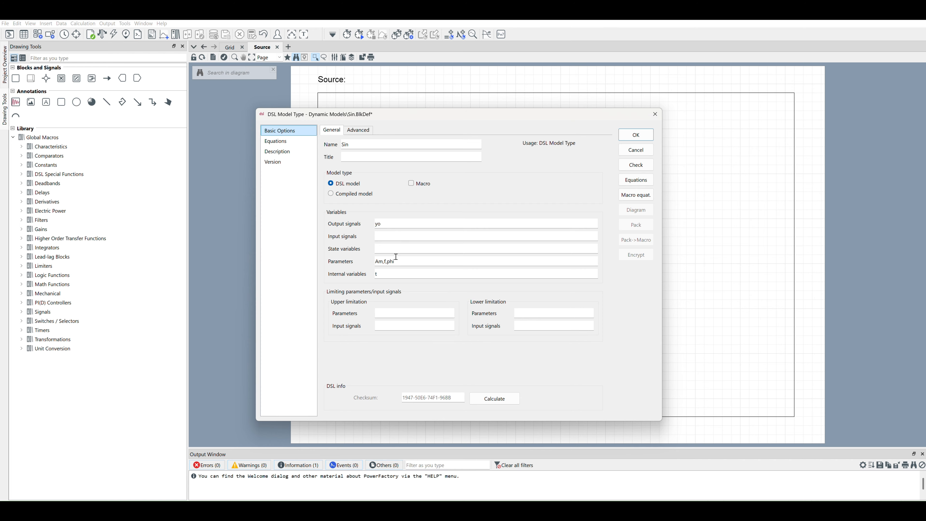
left_click(636, 135)
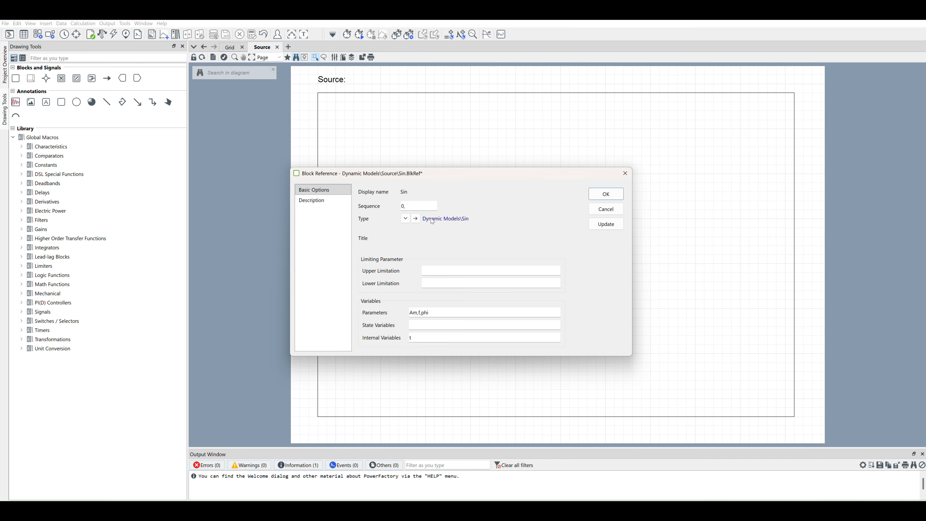
left_click(605, 194)
left_click(563, 257)
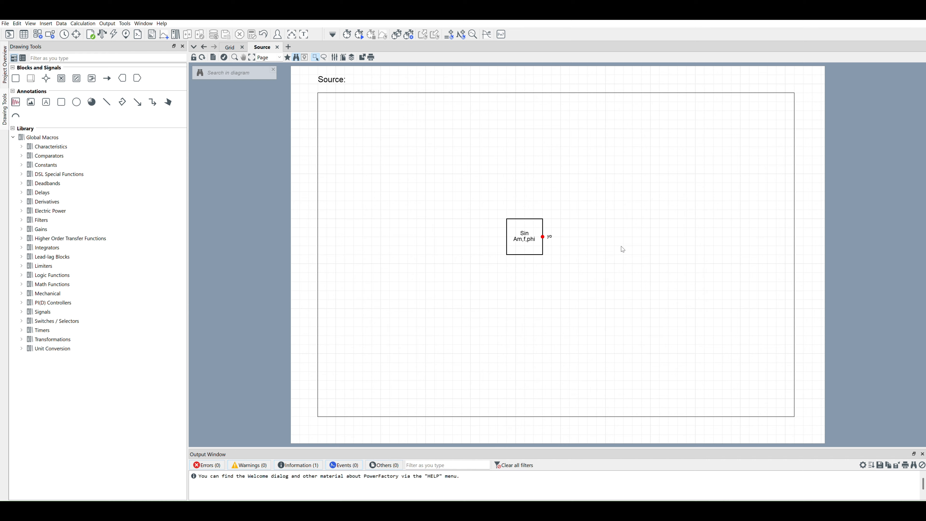
- Draw a signal line from the Sin block's yo output to the right edge of the diagram frame
left_click(105, 79)
left_click(795, 237)
key("Escape")
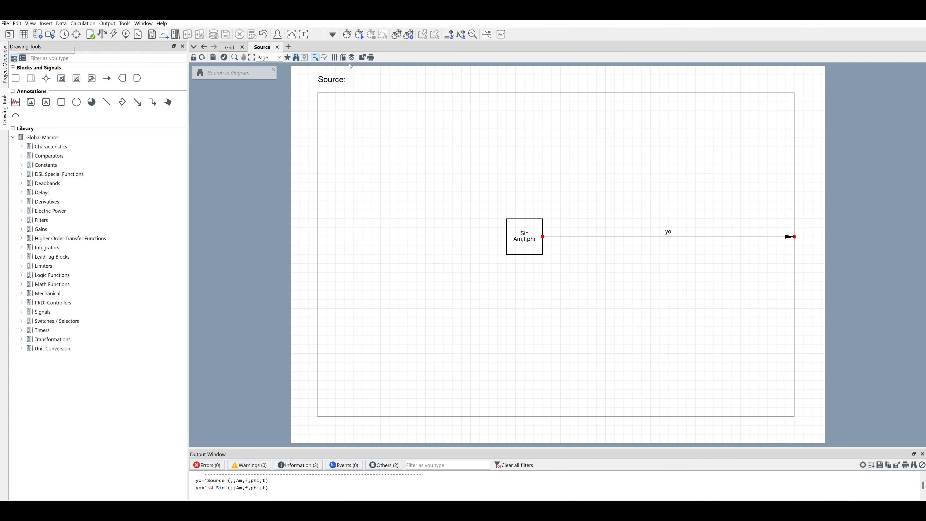
- Create a new DSL Model object in the grid, filtering the object types by dsl
left_click(423, 34)
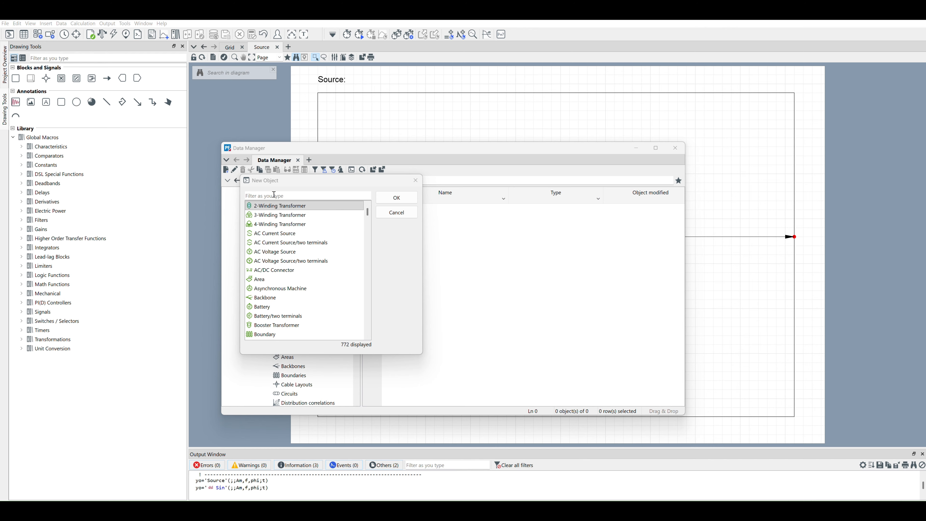
left_click(274, 195)
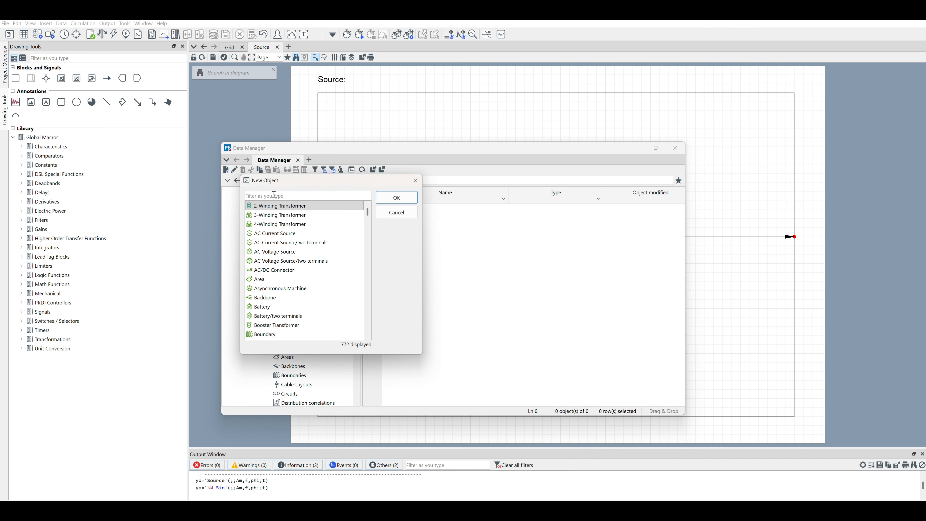
type("dsl")
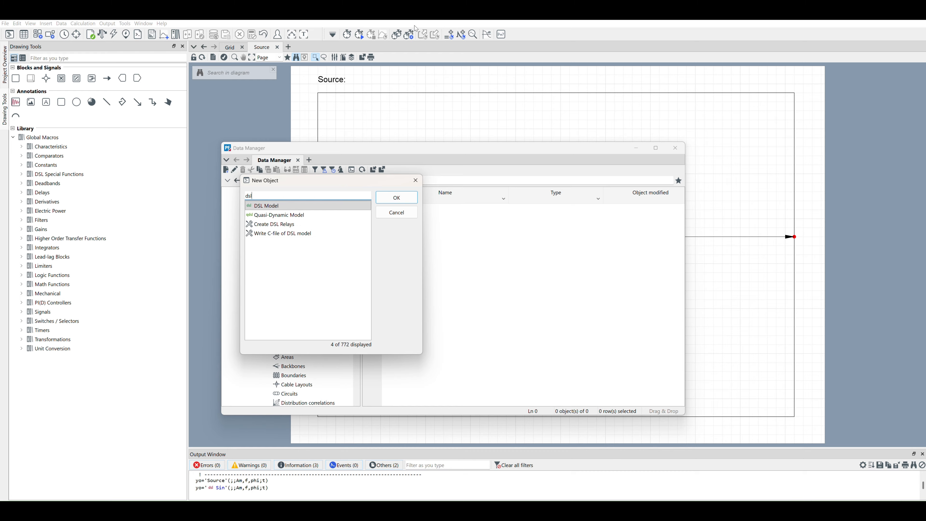
left_click(399, 197)
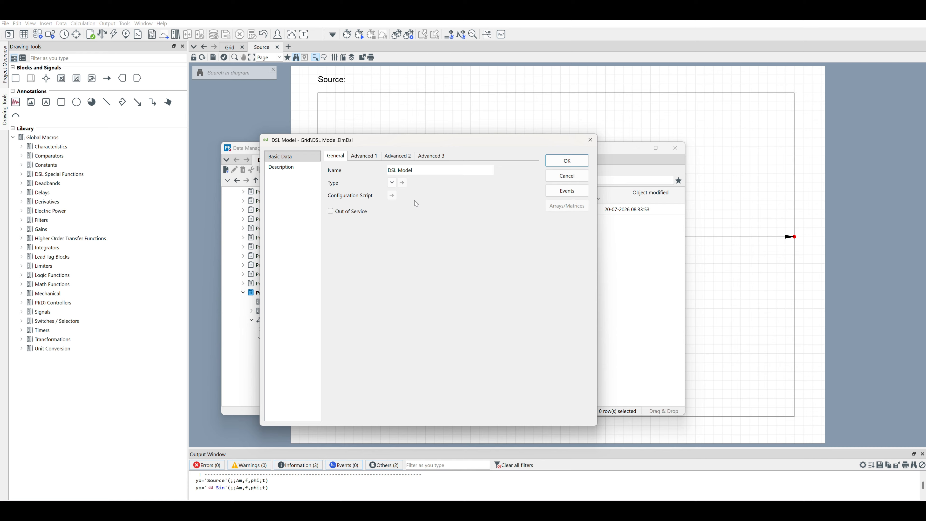
- Assign the project library type Source to the DSL Model
left_click(392, 183)
left_click(421, 31)
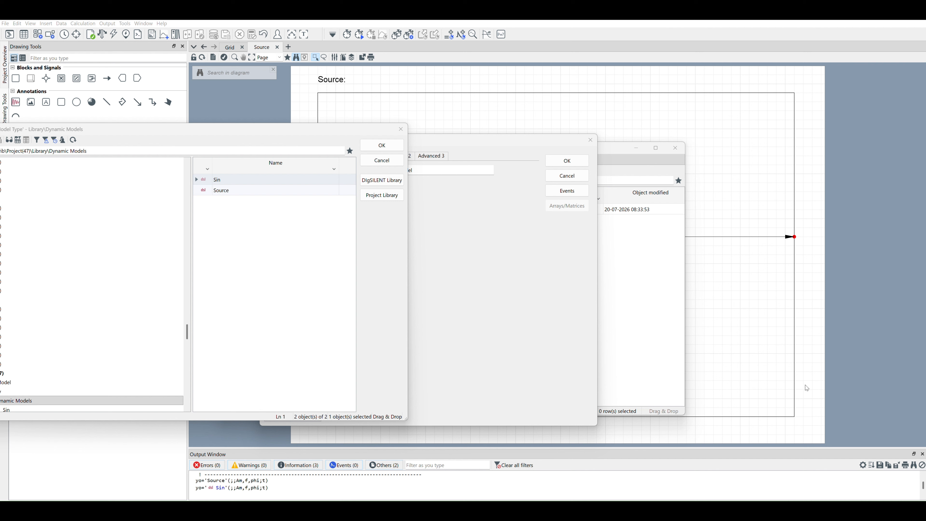
left_click(208, 192)
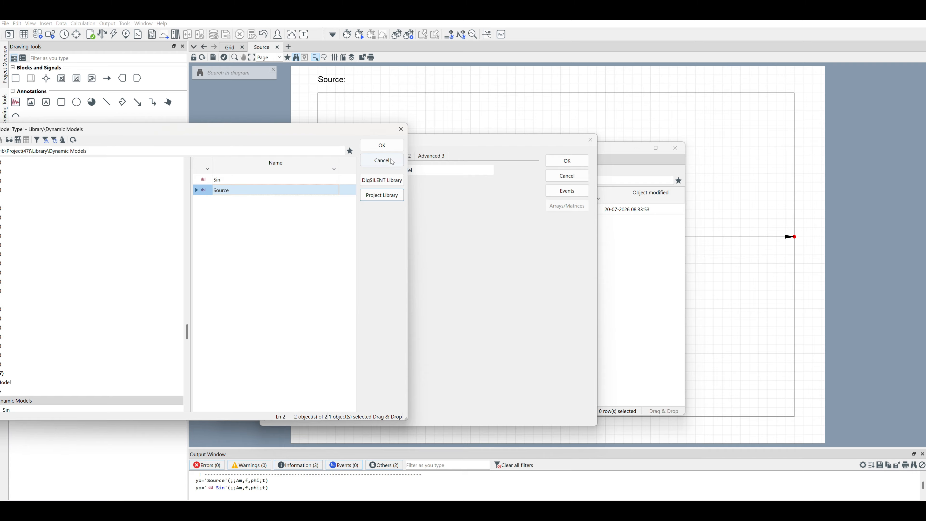
left_click(381, 146)
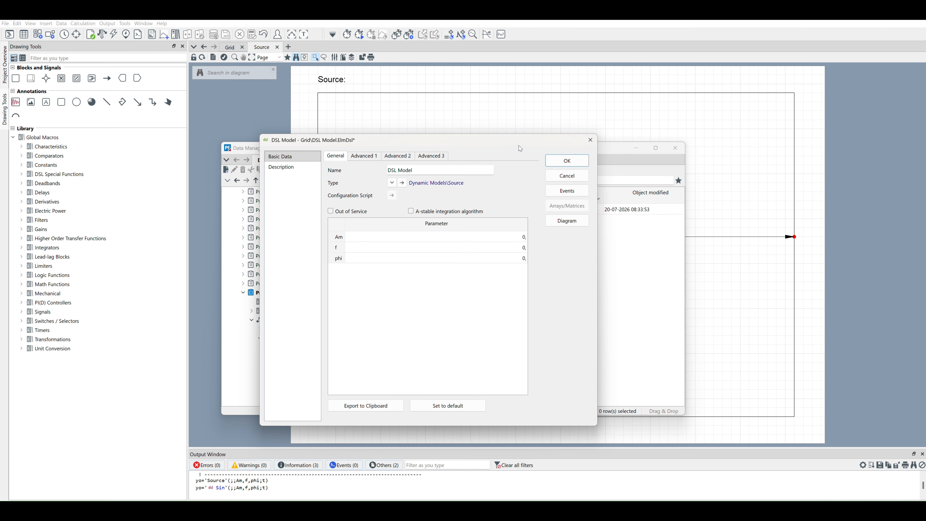
- Set the DSL Model's parameters Am to 1 and f to 50, then accept the element
left_click_drag(520, 140, 511, 139)
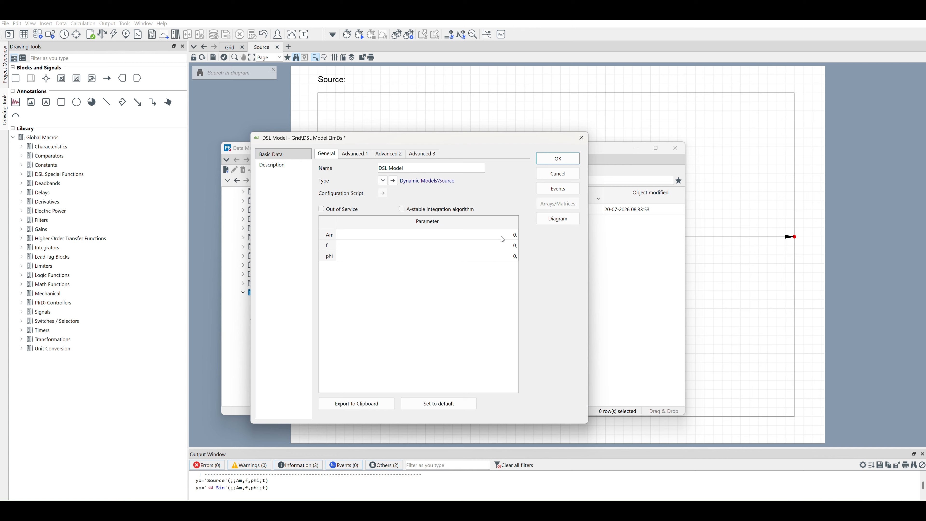
left_click(502, 238)
type("1")
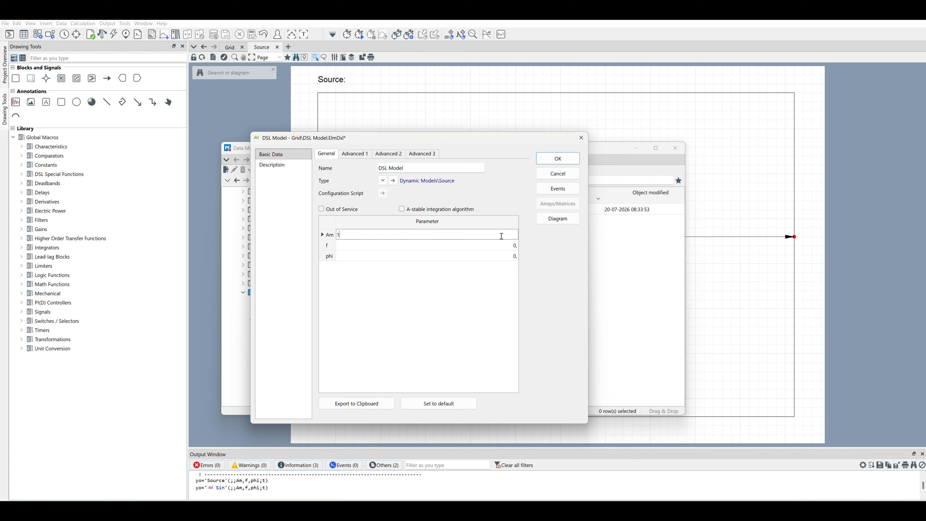
left_click(498, 246)
type("50")
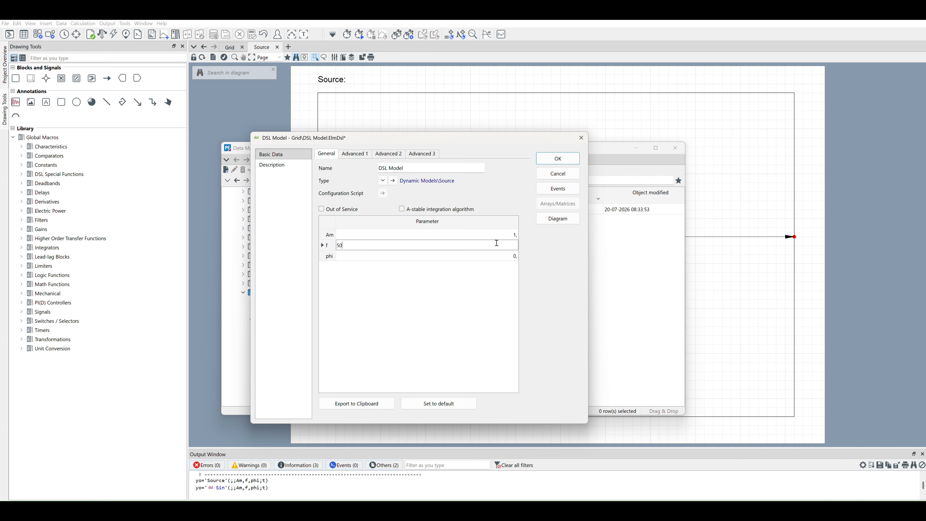
left_click(498, 260)
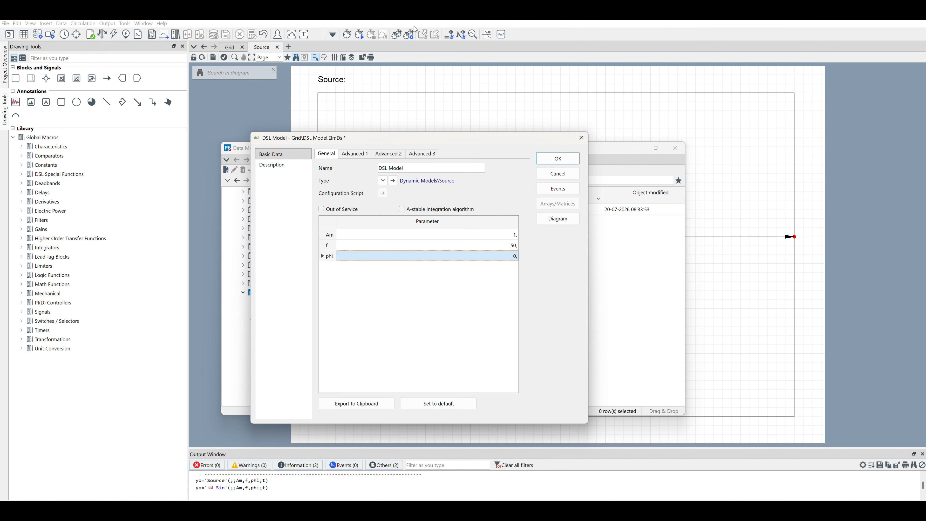
key("Return")
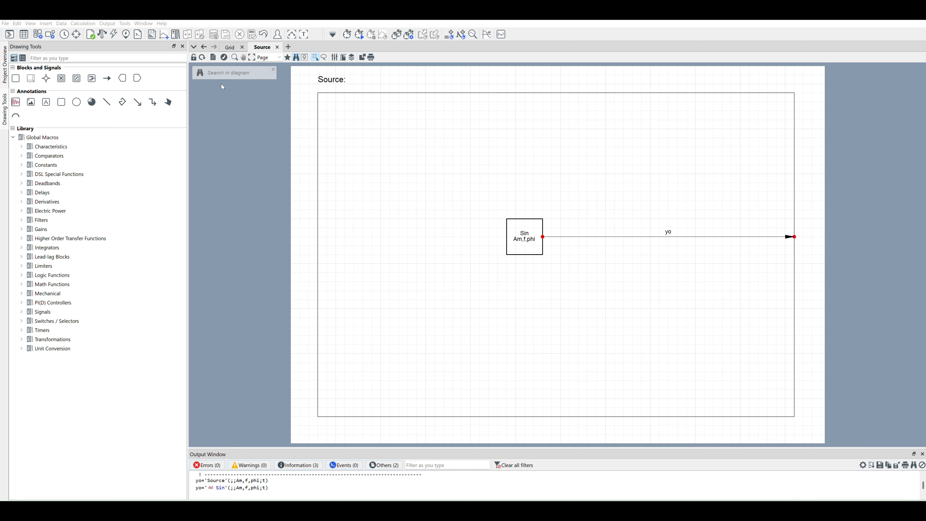
- Place a single busbar system in the middle of the Grid diagram
left_click(230, 47)
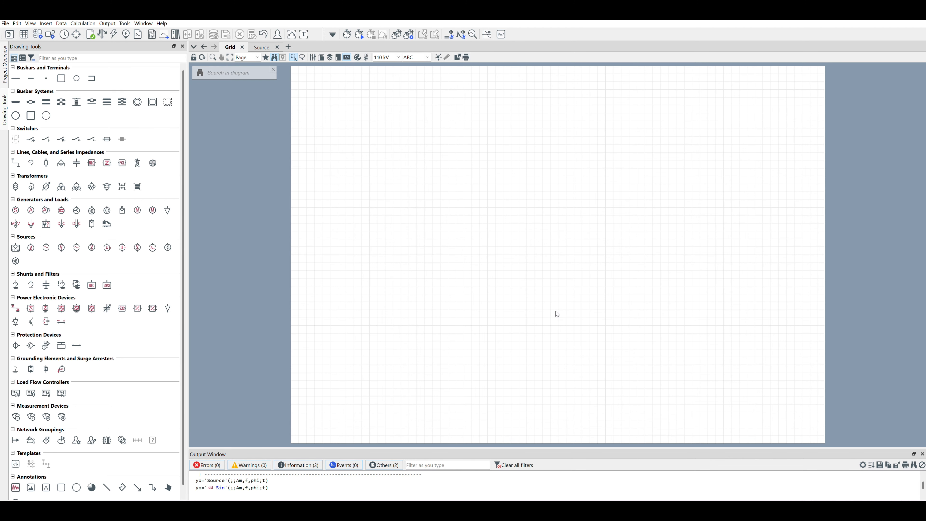
left_click(16, 102)
left_click(555, 223)
key("Escape")
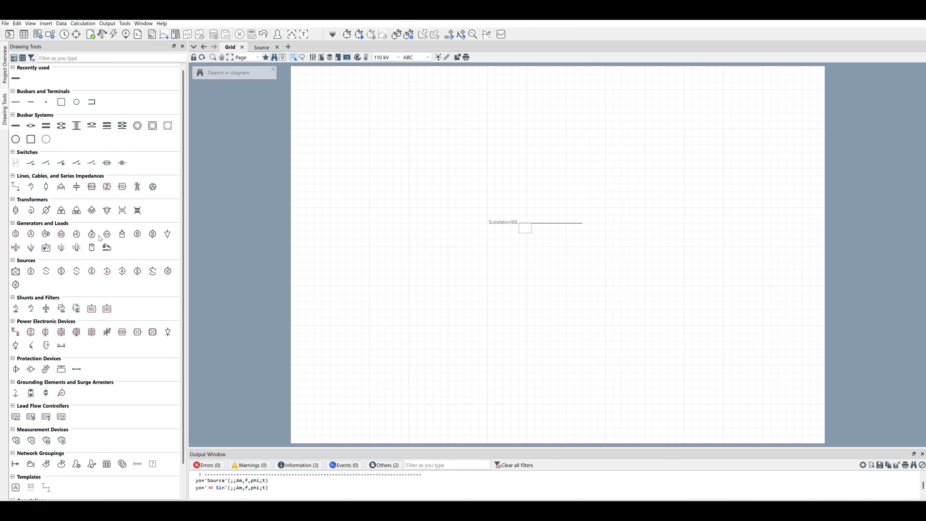
- Add an AC voltage source below the busbar in the Grid diagram and connect it to the busbar
left_click(34, 272)
left_click(551, 224)
left_click(690, 278)
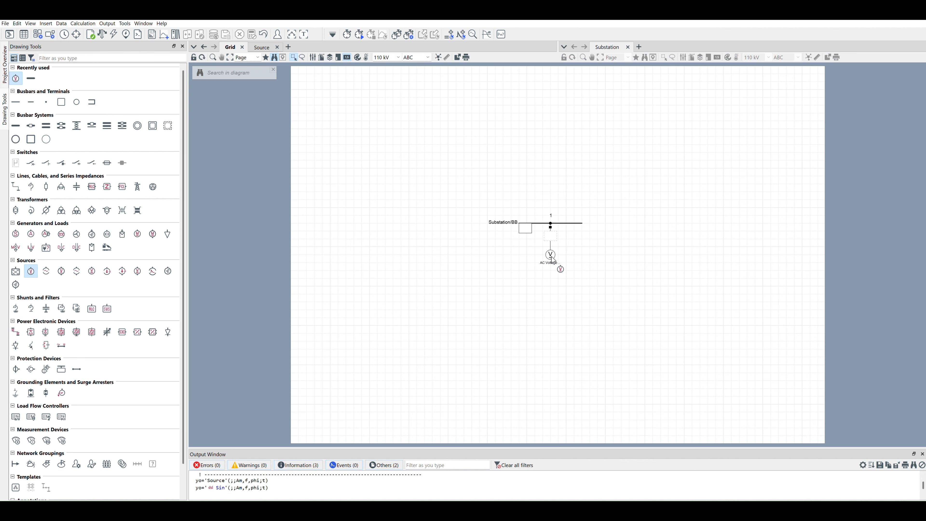
key("Escape")
- Set busbar BB to phase technology 1PH and 1 kV line-line nominal voltage, updating all internal terminals of the substation too
double_click(572, 227)
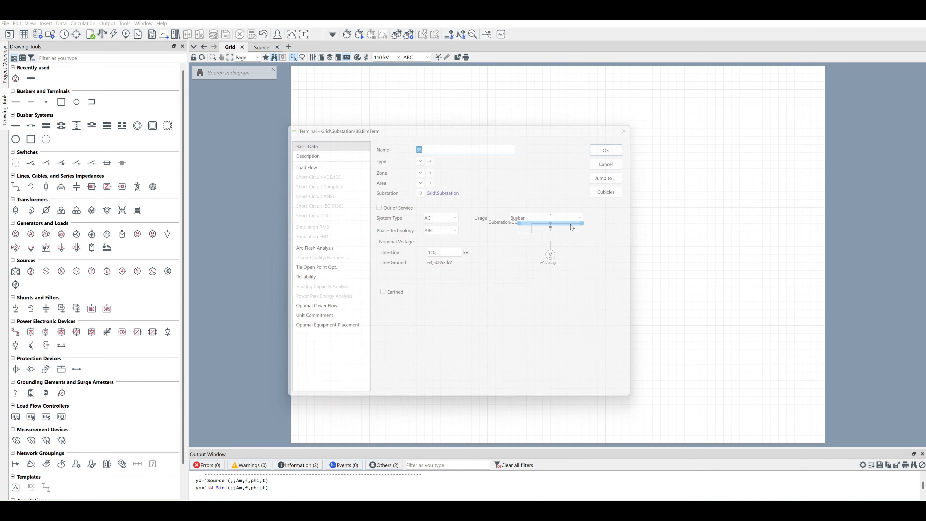
left_click(453, 216)
left_click(430, 224)
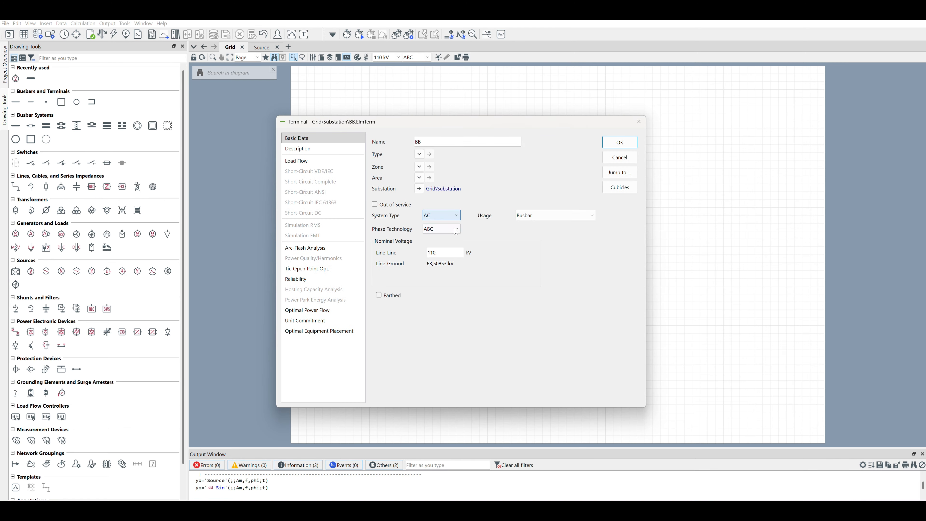
left_click(443, 229)
left_click(435, 282)
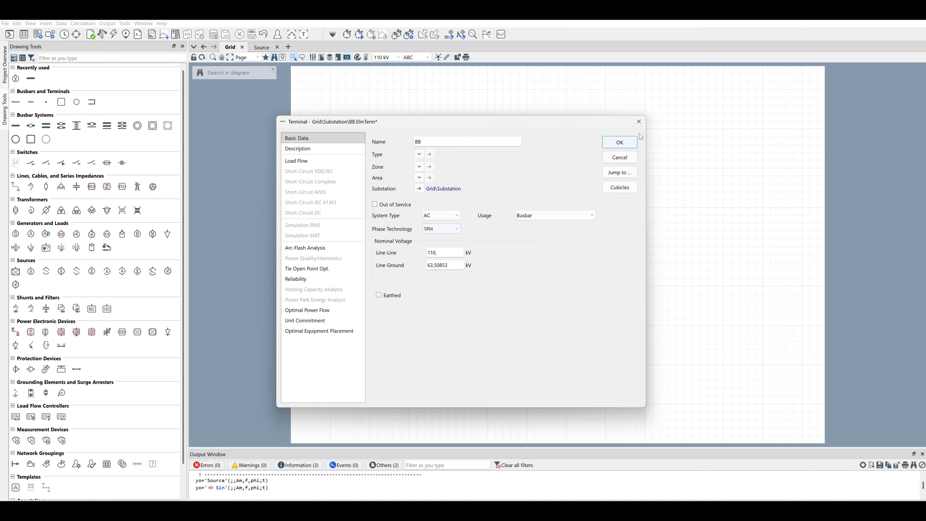
left_click(440, 256)
double_click(442, 255)
type("1")
left_click(620, 145)
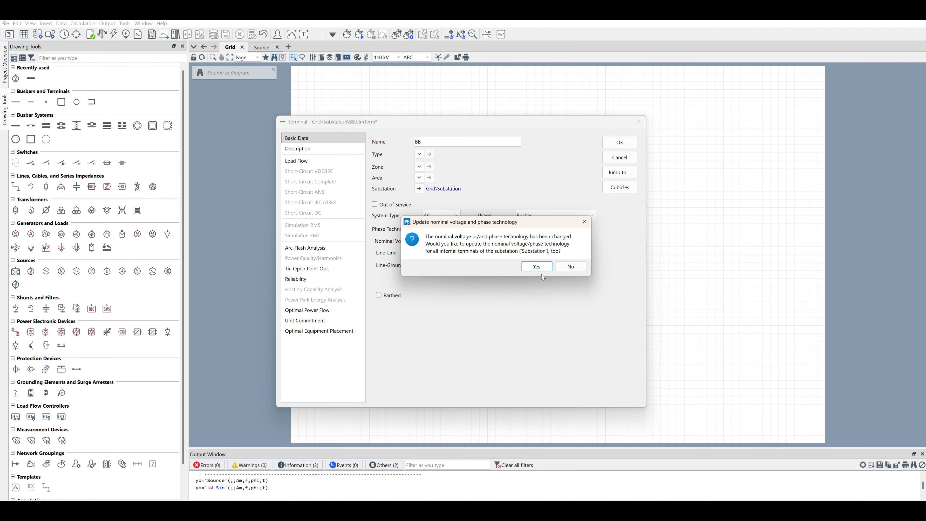
left_click(537, 268)
- Set the AC voltage source's number of phases to 1
double_click(550, 255)
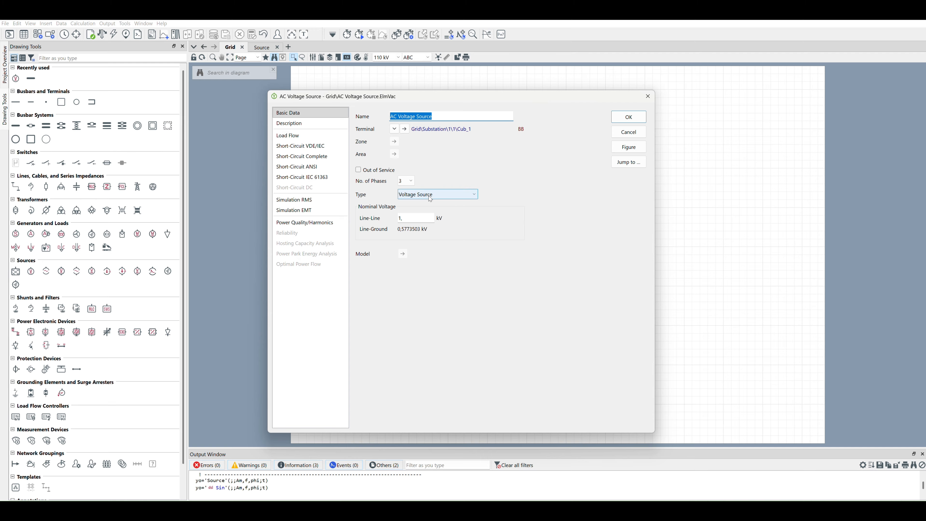
left_click(406, 181)
left_click(404, 187)
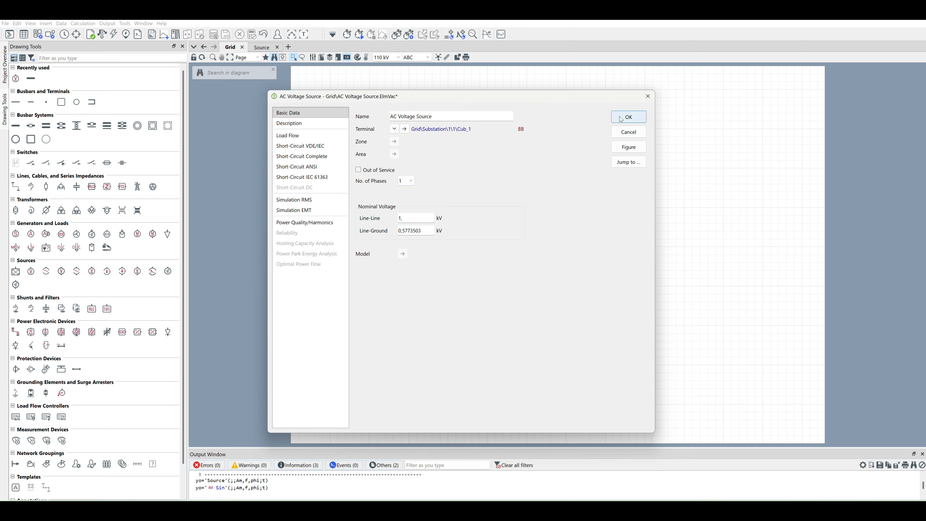
left_click(628, 117)
- Run a load flow calculation with the AC unbalanced, 3-phase (ABC) method
left_click(103, 35)
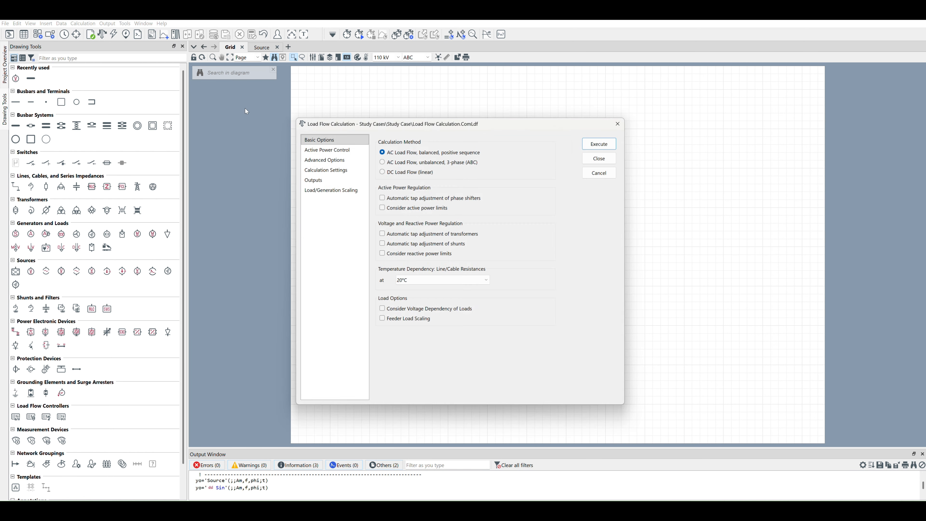
left_click(441, 163)
left_click(601, 145)
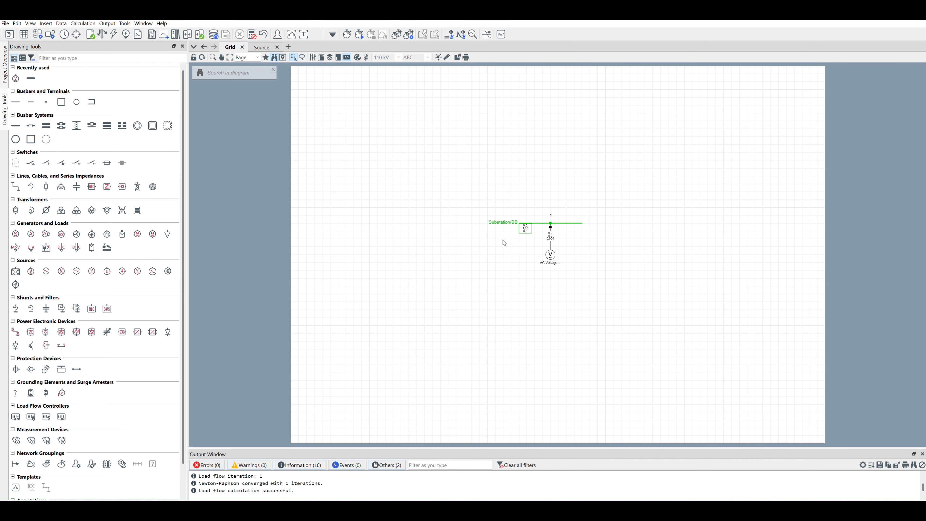
left_click(548, 266)
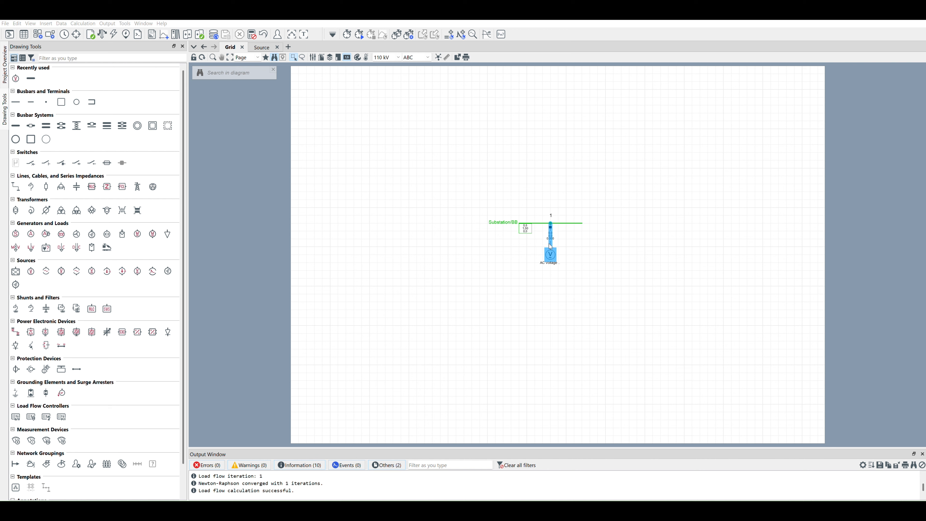
left_click(599, 273)
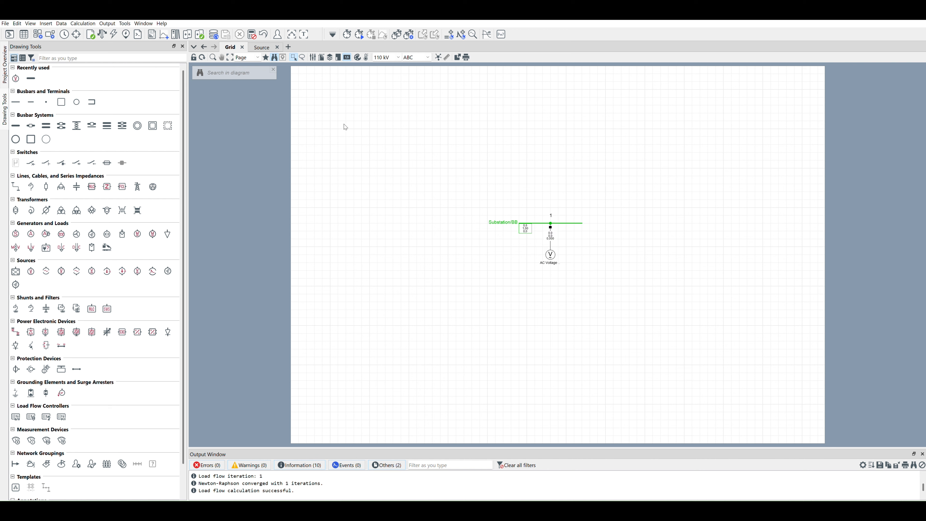
- Create a new dynamic model diagram as a composite model frame, keeping the name Composite Model Frame
left_click(288, 47)
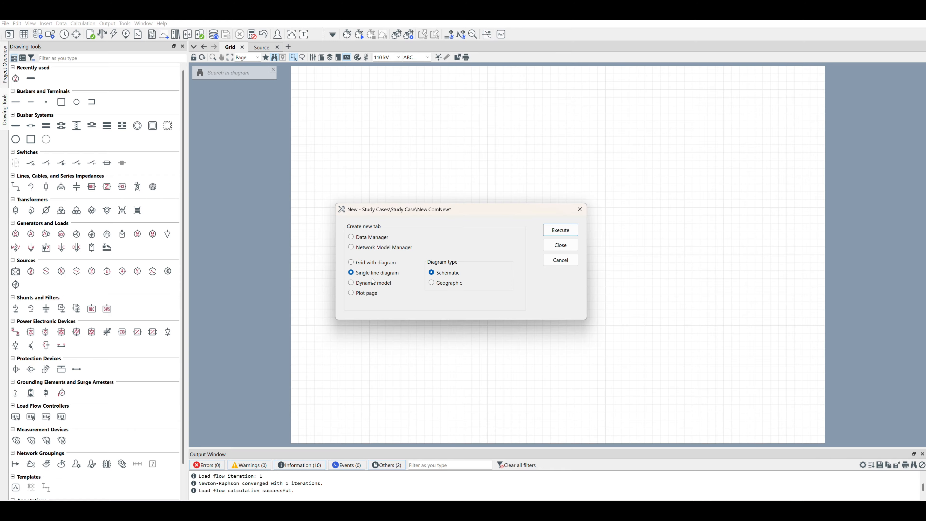
left_click(545, 249)
left_click(288, 46)
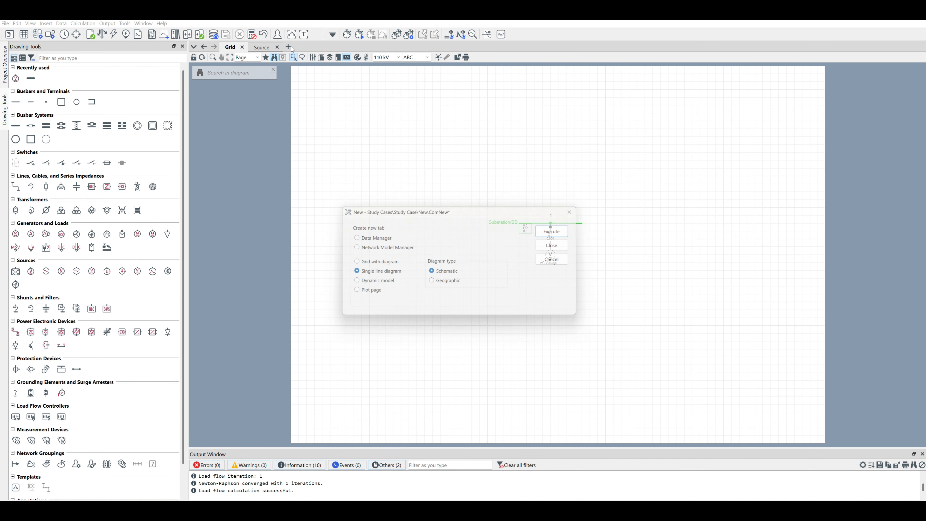
left_click(381, 284)
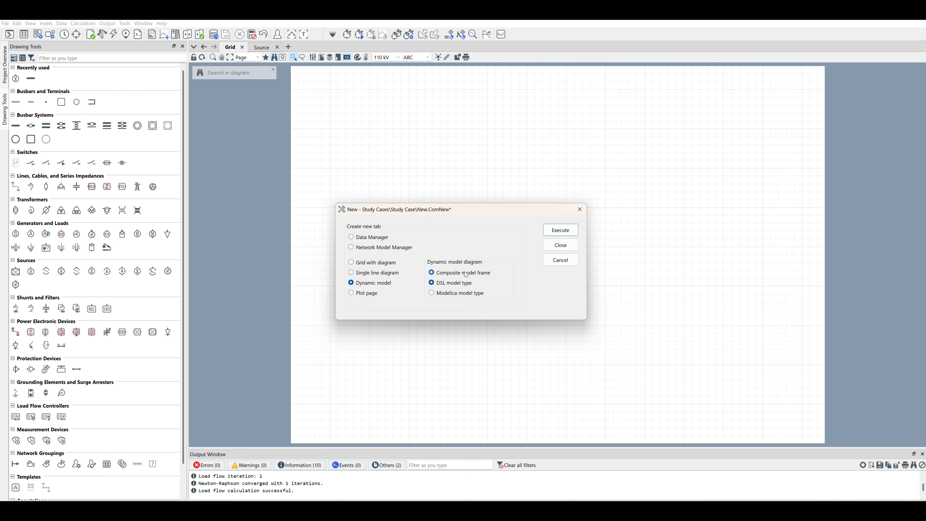
left_click(561, 230)
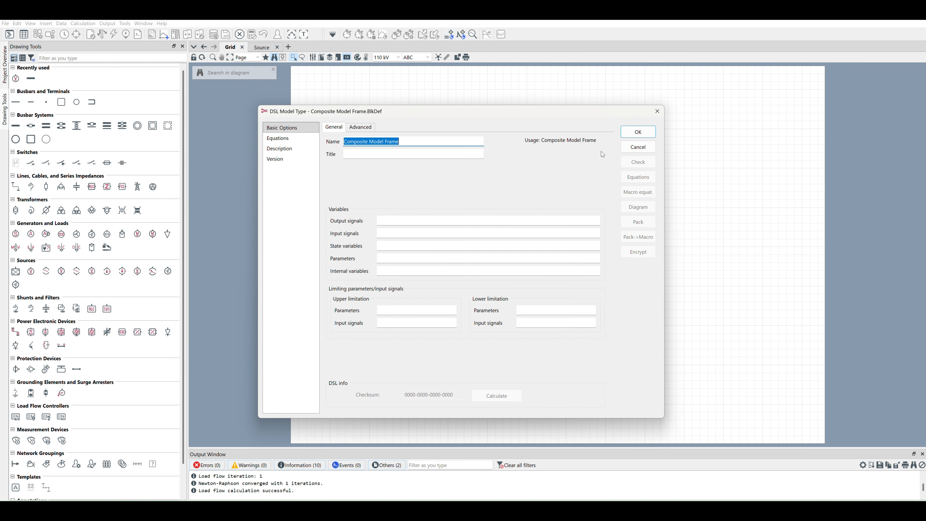
left_click(638, 131)
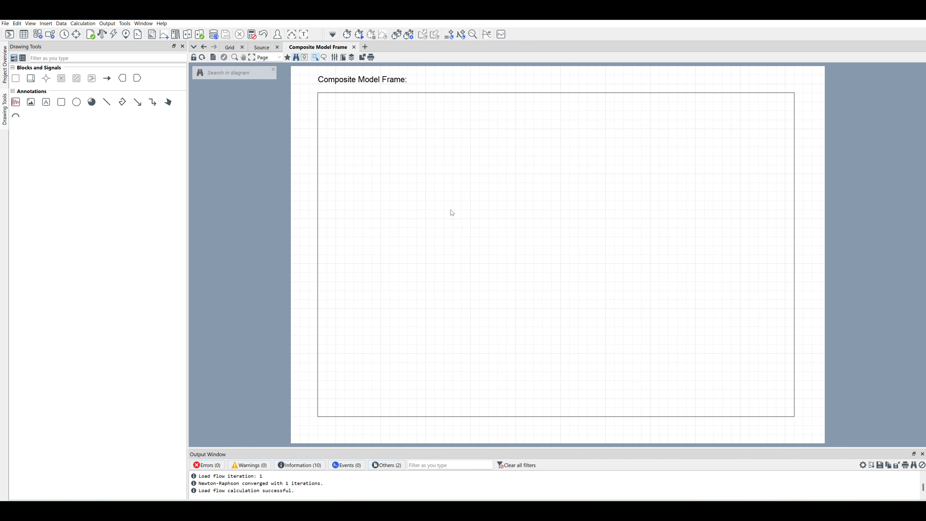
- Place two slots side by side in the middle of the composite model frame and align them at the same height
left_click(31, 78)
left_click(471, 219)
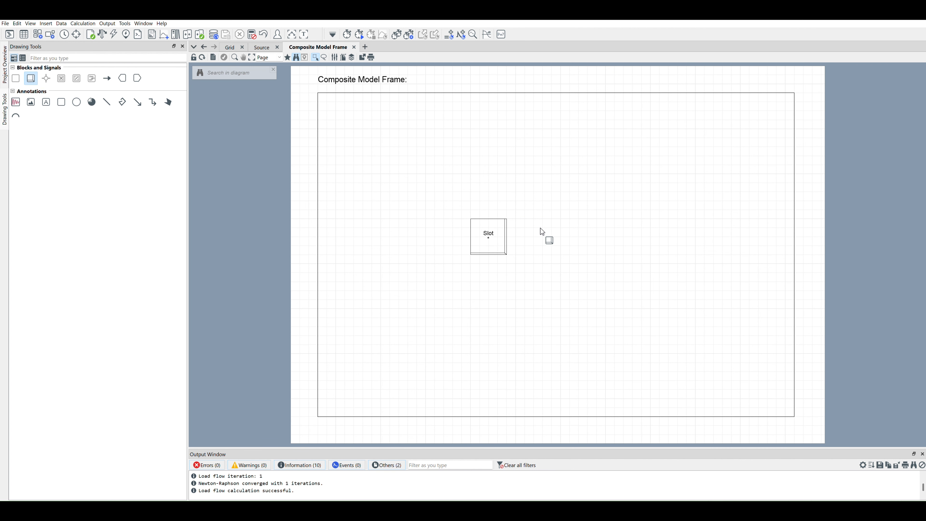
left_click(569, 228)
key("Escape")
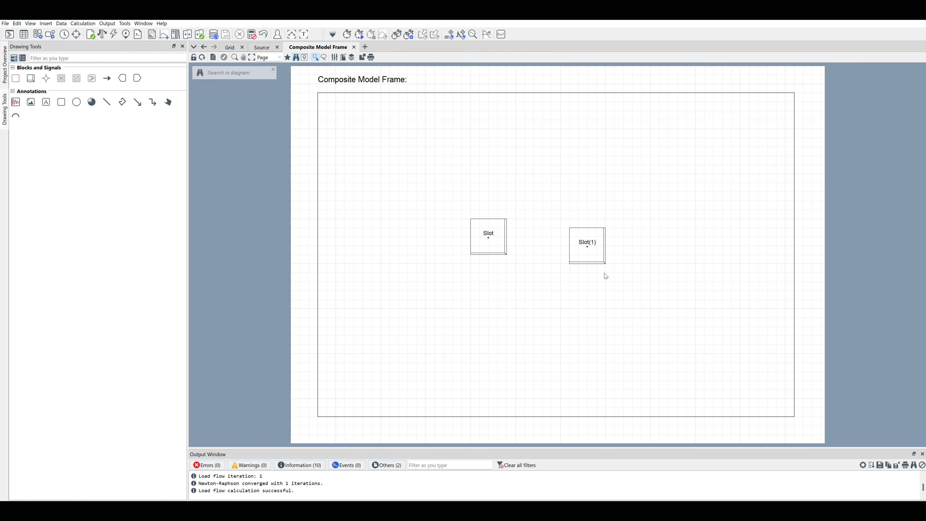
left_click_drag(587, 252, 587, 242)
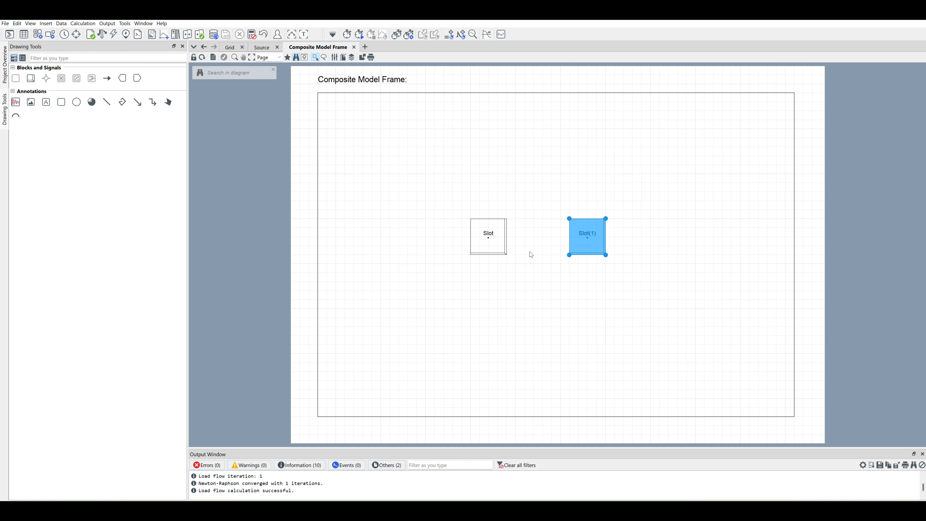
- Rename the first slot Signal and the second slot Vac
double_click(502, 243)
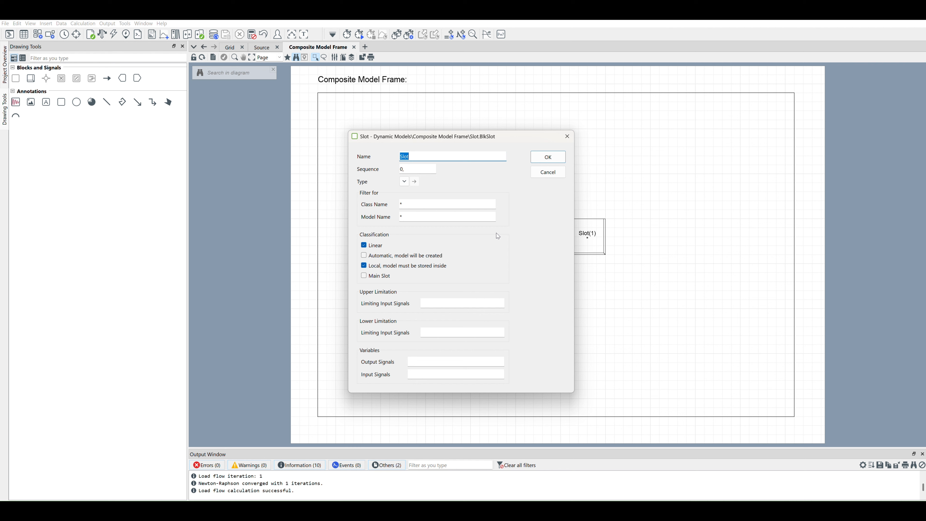
type("Signa")
left_click(547, 156)
double_click(589, 235)
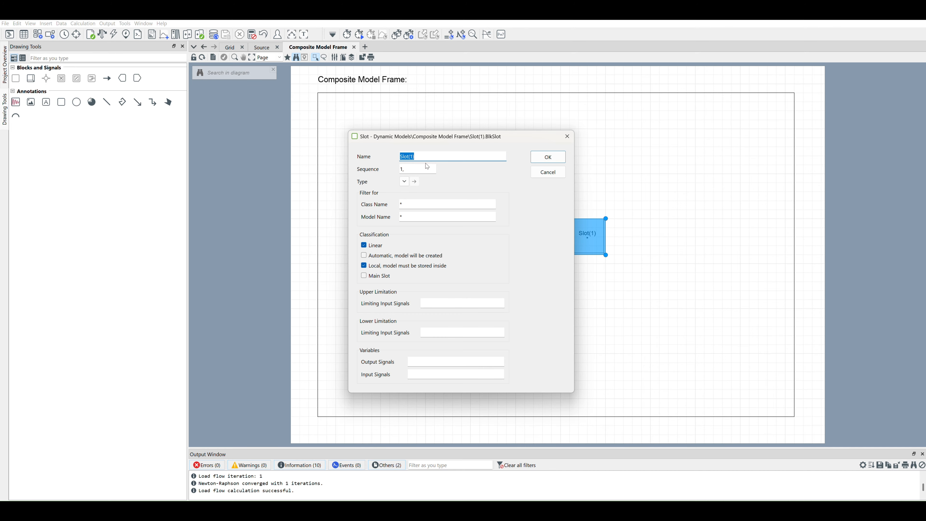
type("Vac")
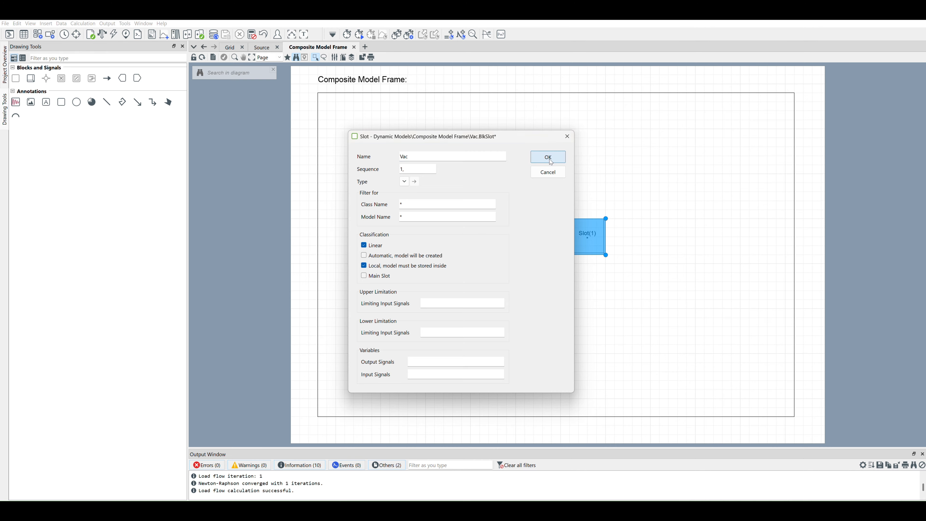
left_click(548, 156)
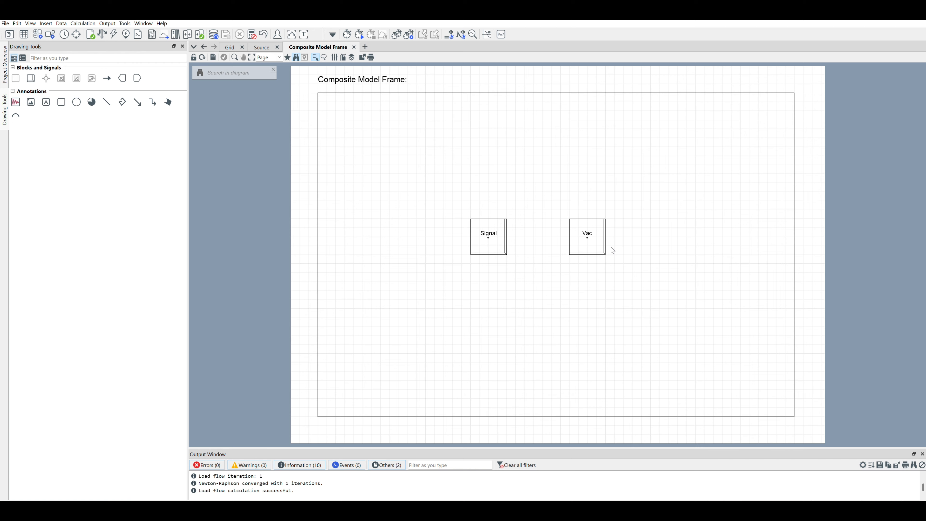
- Assign the Source type from the project's Dynamic Models library to the Signal slot
left_click(489, 249)
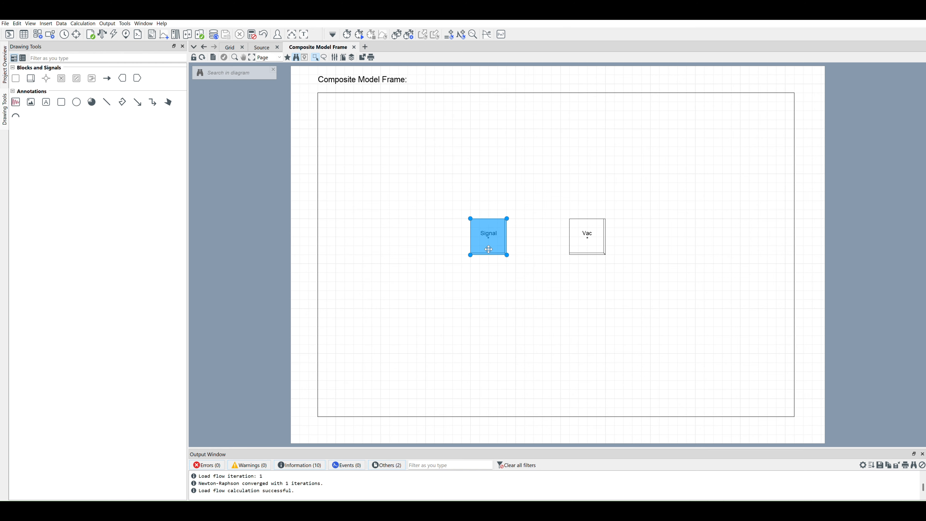
double_click(489, 249)
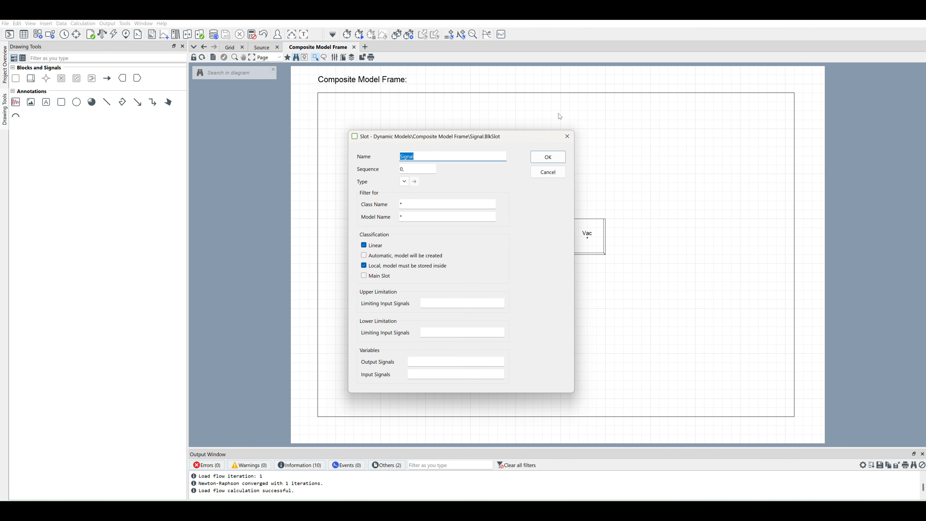
left_click(404, 182)
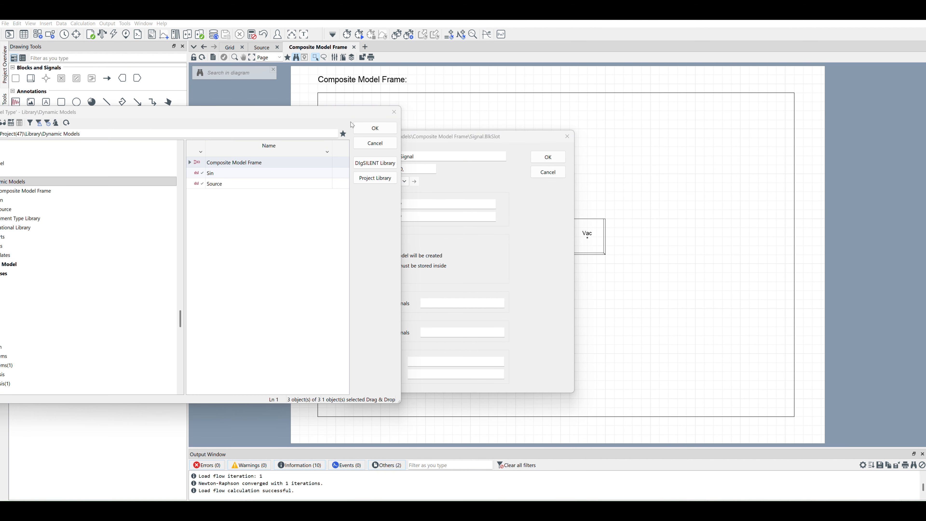
left_click(200, 184)
left_click(365, 130)
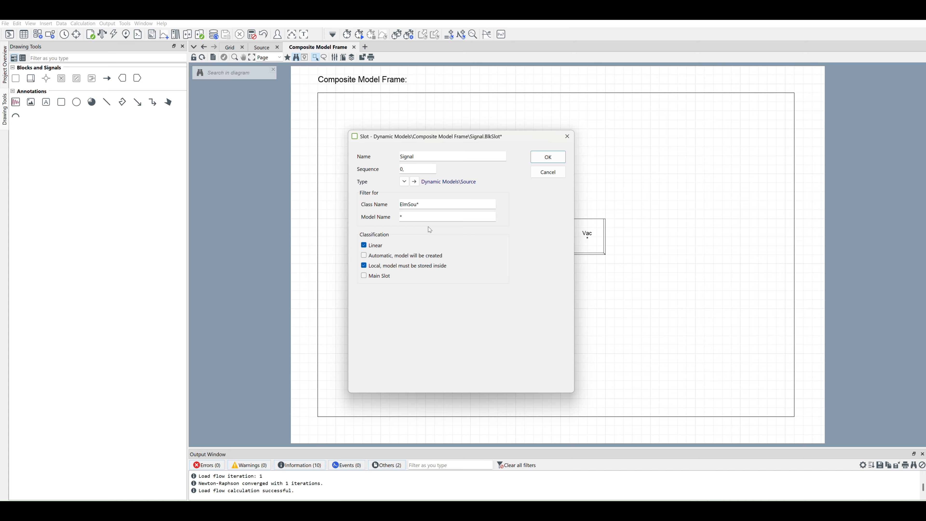
left_click(545, 161)
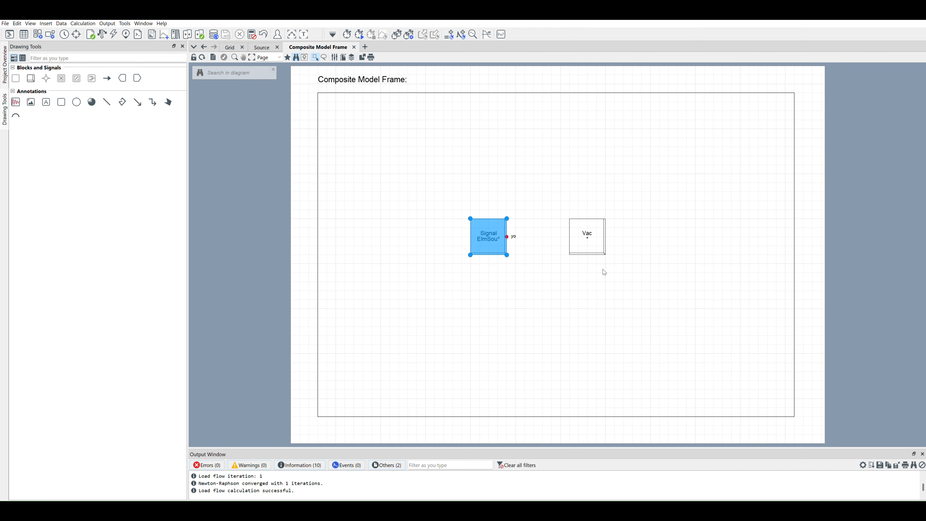
- Set the Vac slot's class name filter to ElmVac* and its input signal to Ui
double_click(593, 244)
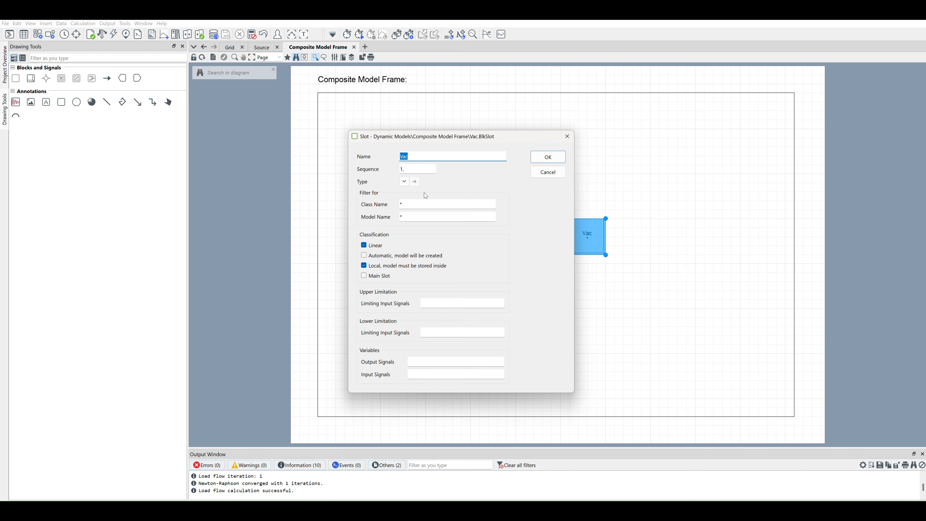
left_click(404, 182)
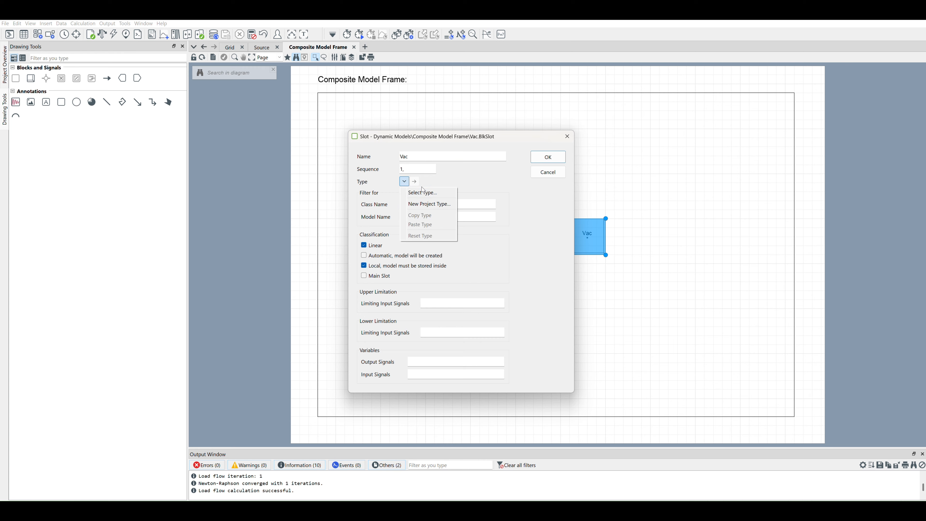
left_click(416, 26)
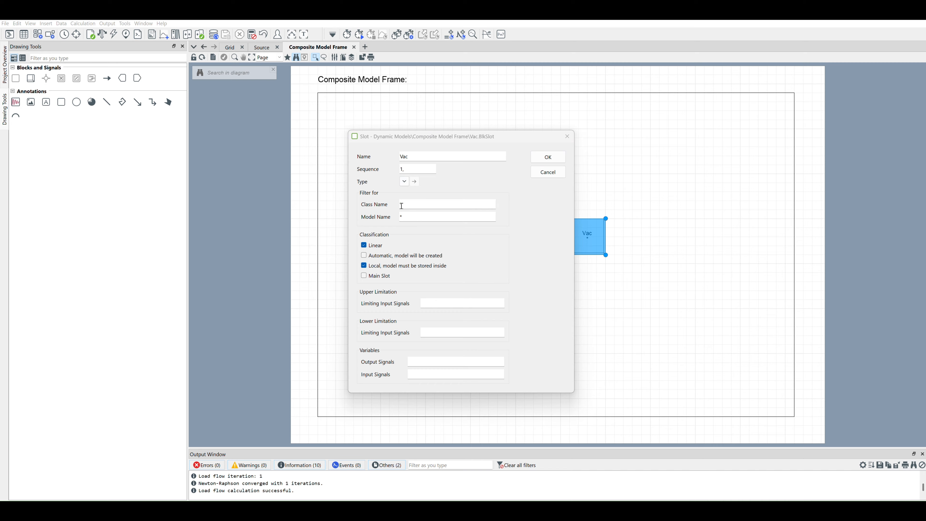
left_click(401, 205)
type("El")
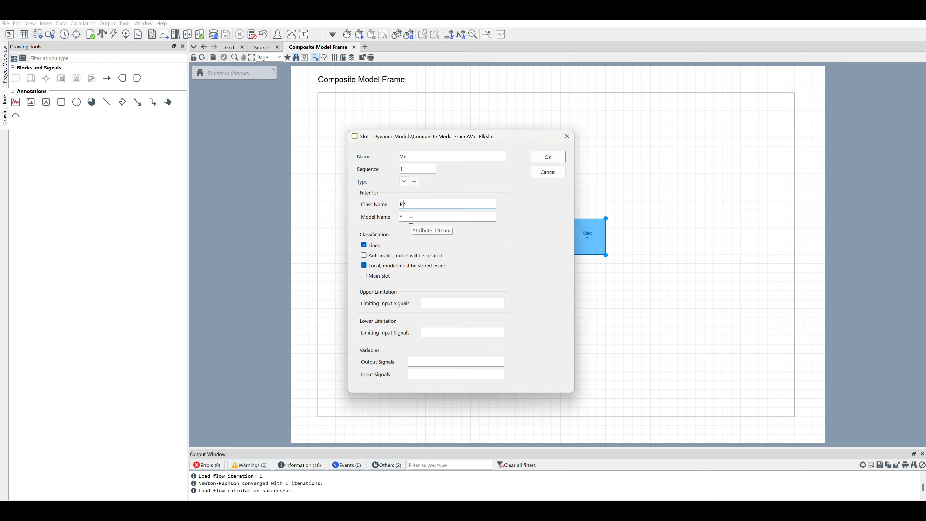
type("mVac")
left_click(514, 278)
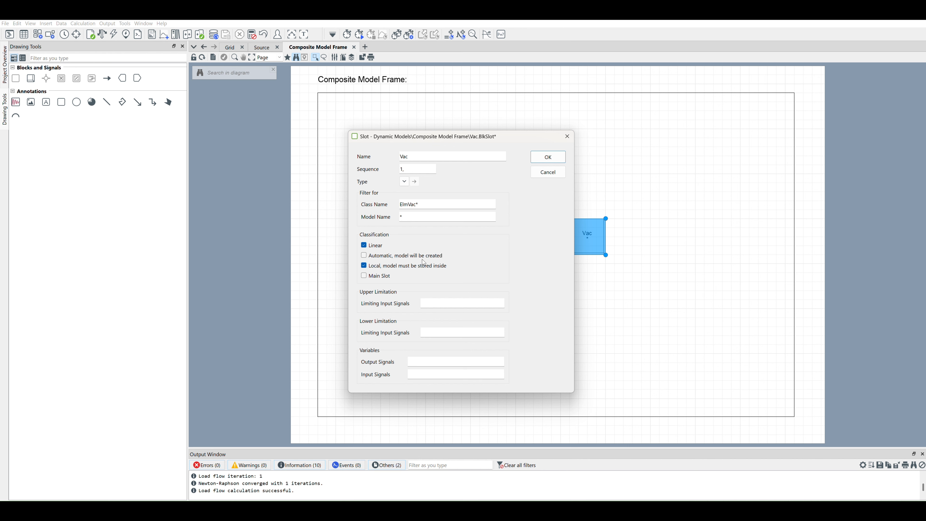
left_click(419, 372)
type("Ui")
left_click(542, 244)
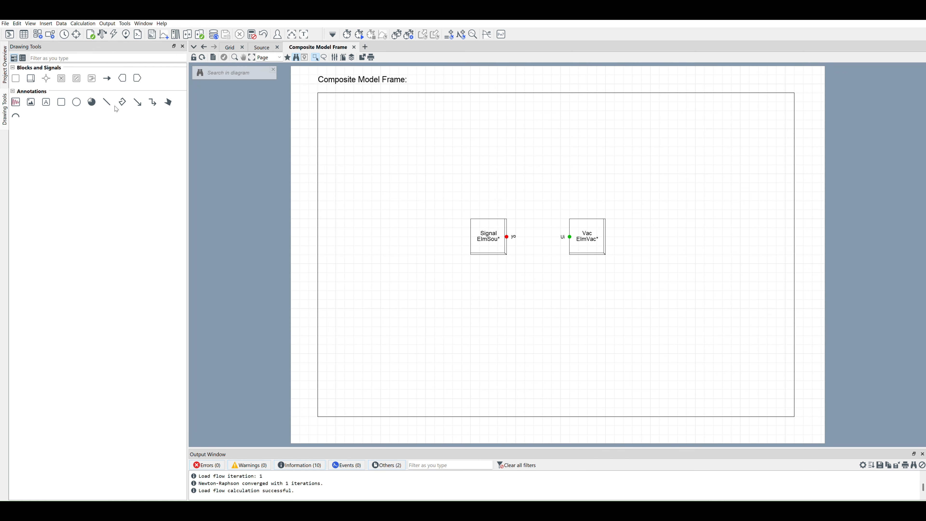
- Connect the Signal slot's yo output to the Vac slot's Ui input with a signal line
left_click(107, 78)
left_click(507, 237)
left_click(572, 239)
- Compare the AC voltage source in the grid diagram with the Vac slot in the composite model frame
left_click(229, 47)
left_click(548, 261)
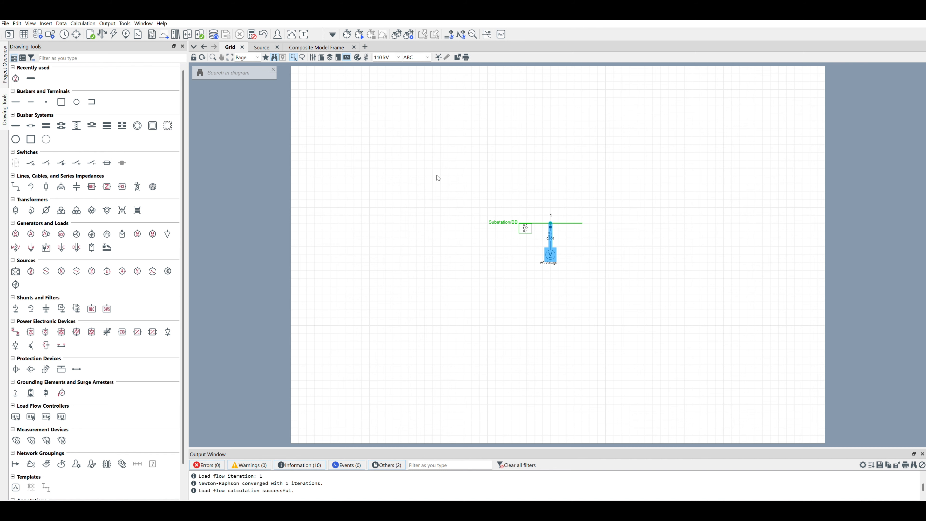
left_click(320, 51)
left_click(573, 228)
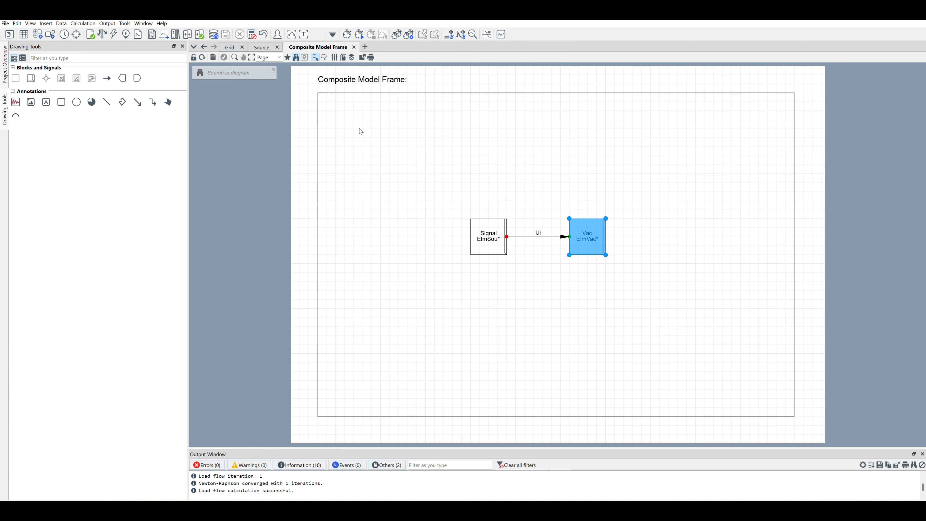
left_click(230, 47)
left_click(442, 236)
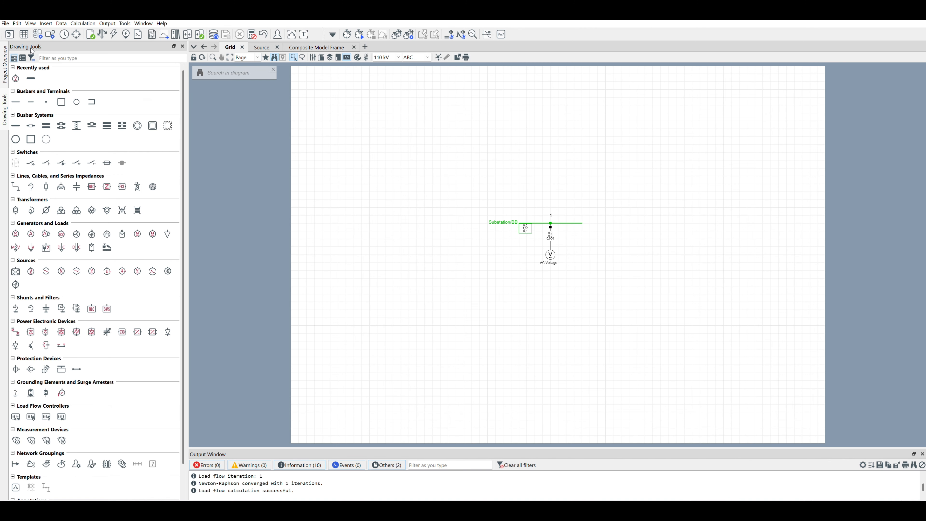
- Create a new Composite Model object in the Grid folder of the Data Manager
left_click(9, 34)
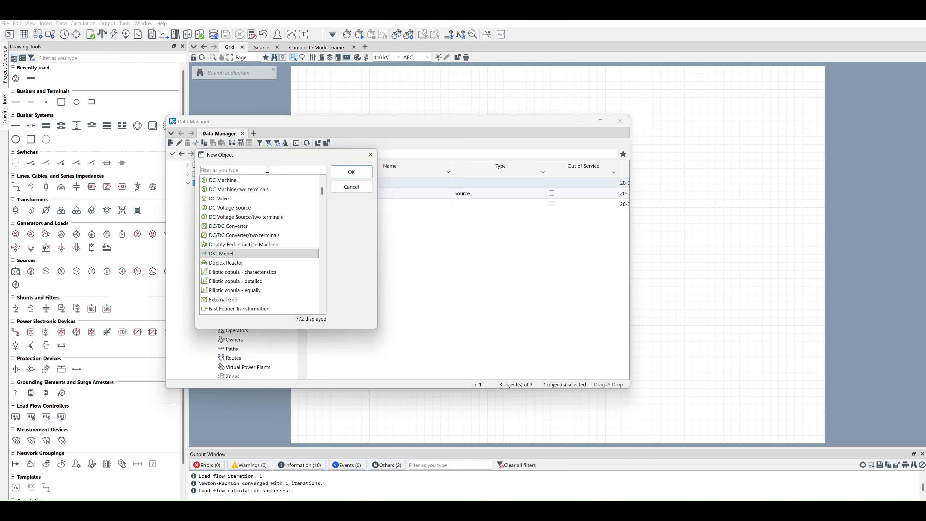
type("compo")
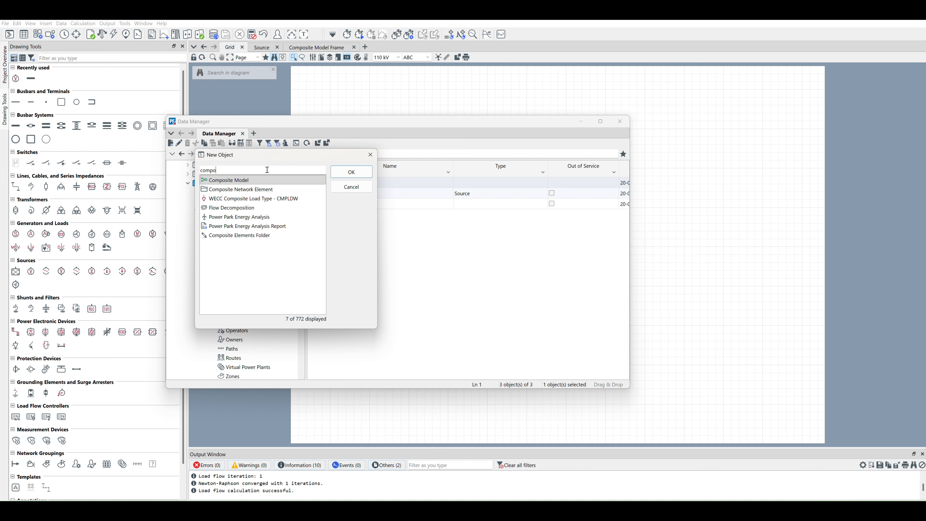
left_click(263, 180)
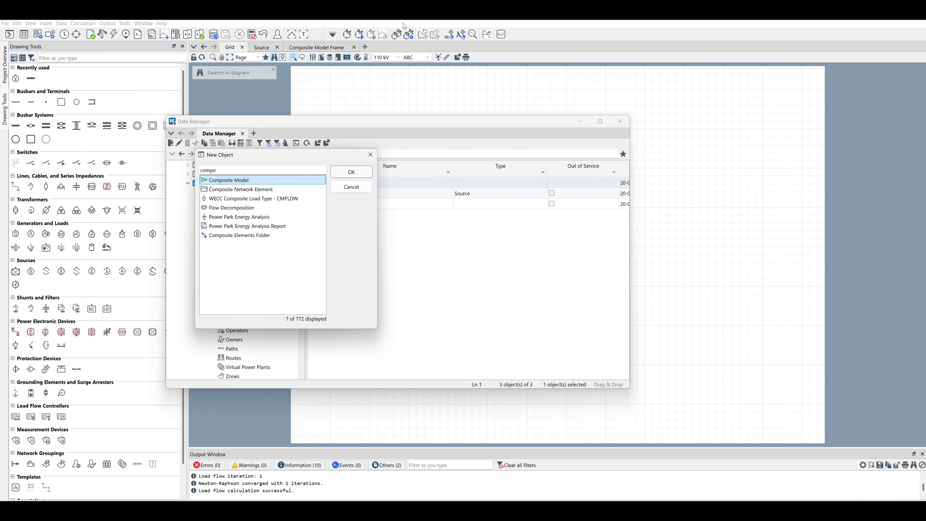
key("Return")
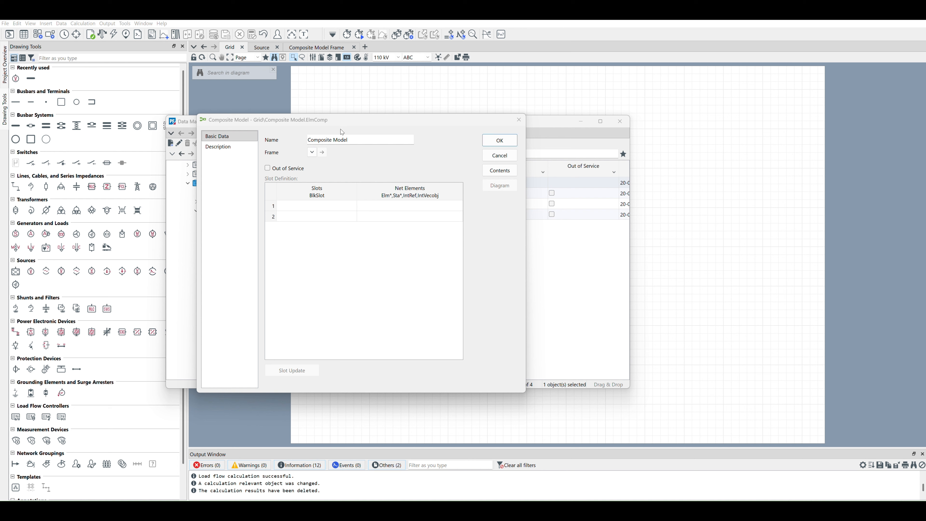
- Assign the Composite Model Frame from the project's Dynamic Models library as the composite model's frame
left_click(312, 152)
mouse_move(322, 164)
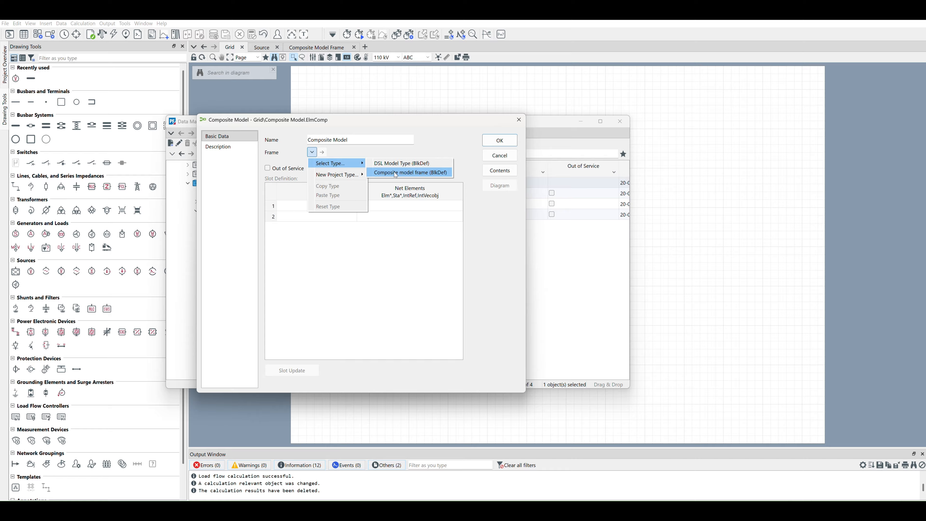
left_click(396, 173)
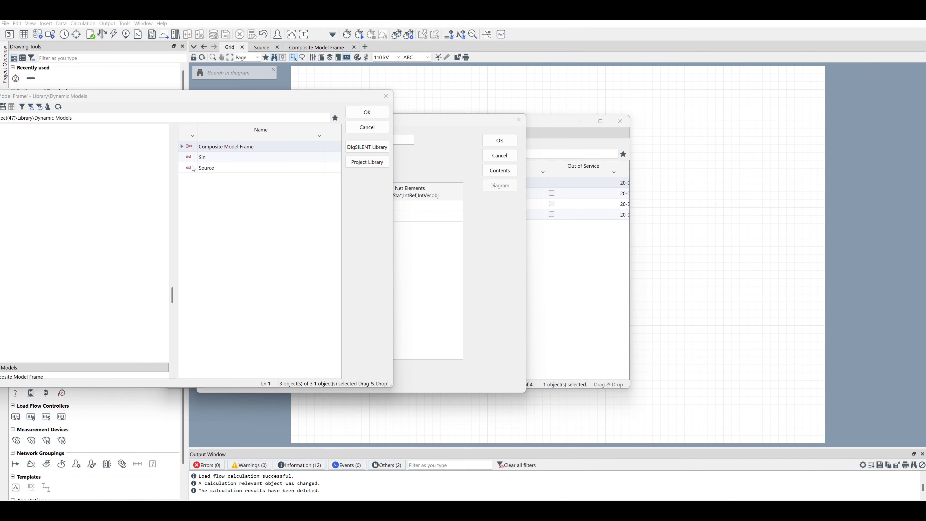
left_click(195, 152)
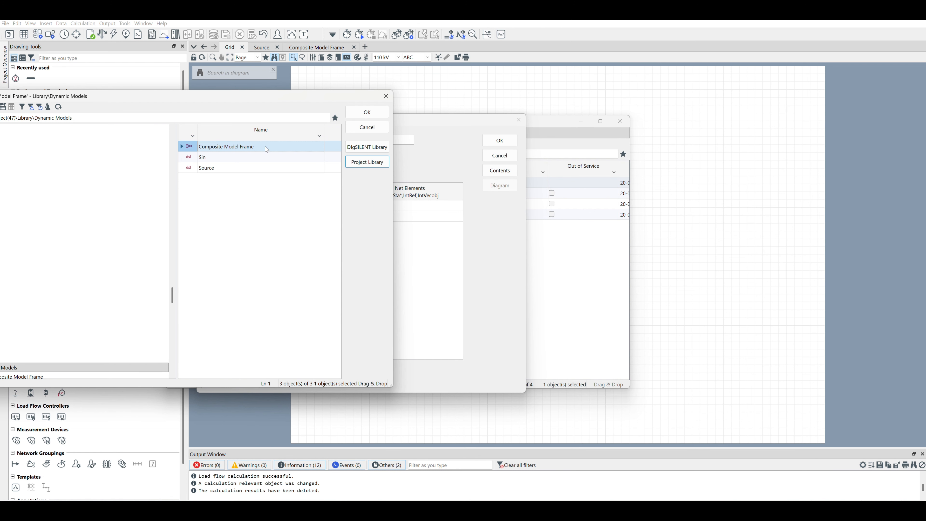
left_click(365, 114)
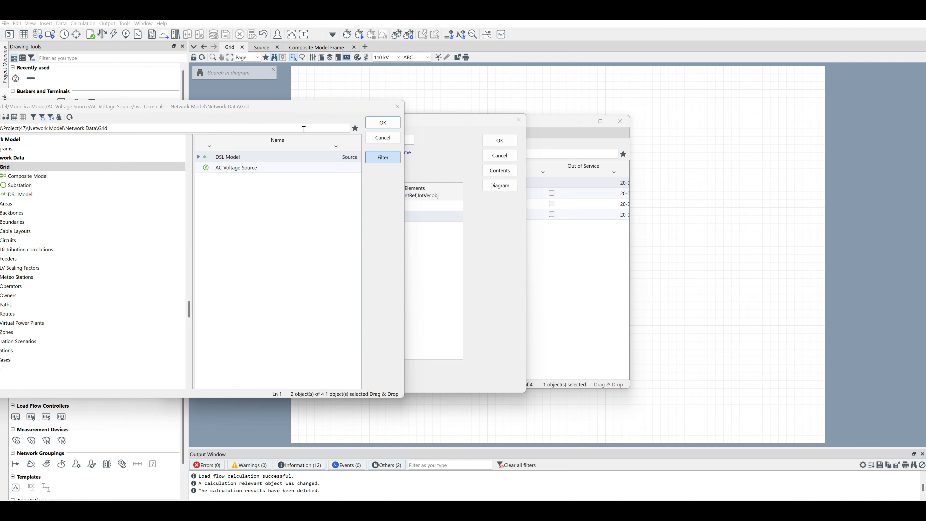
- Assign the AC Voltage Source to the Vac slot and the DSL Model to the Signal slot of the composite model
left_click(213, 169)
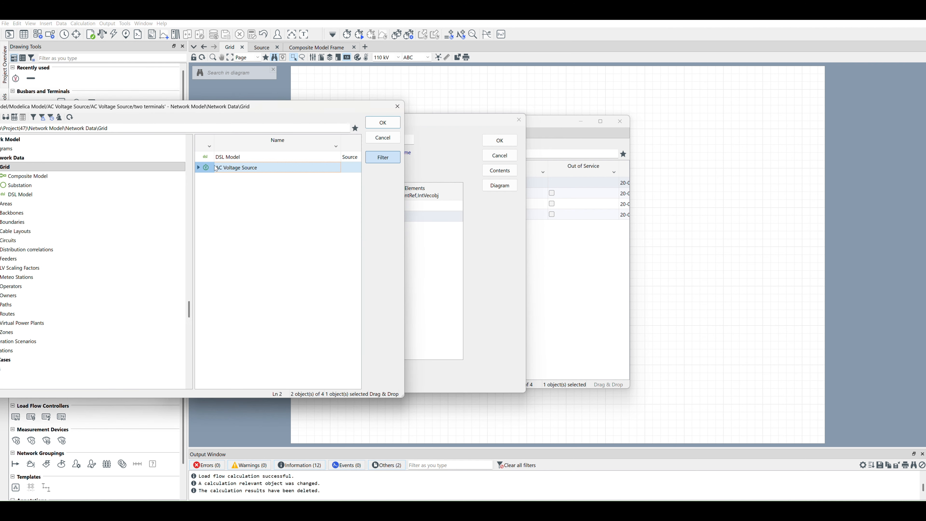
left_click(379, 122)
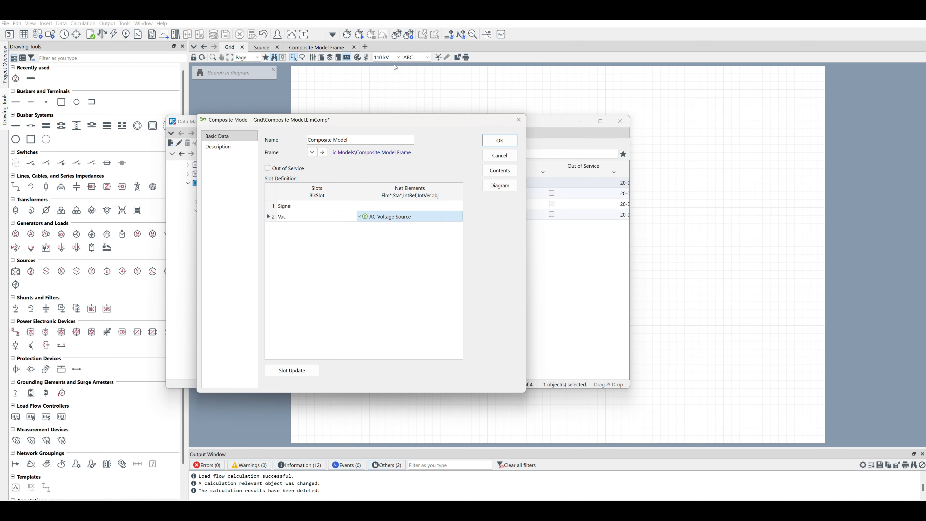
double_click(396, 206)
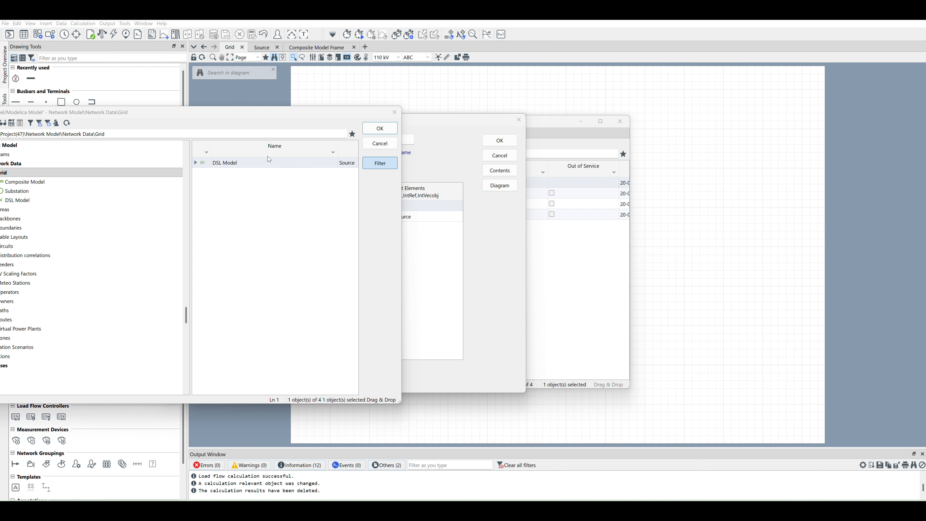
left_click(209, 168)
left_click(363, 131)
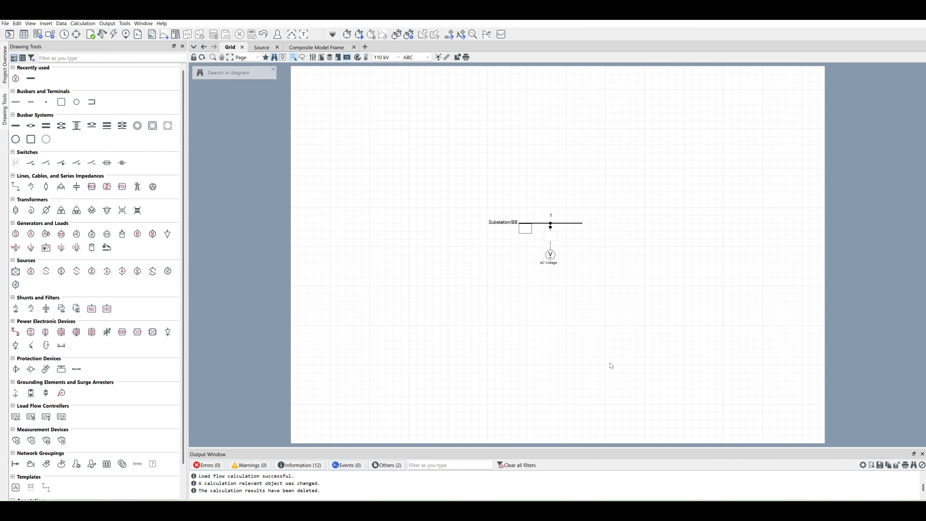
- Add the Simulation EMT phase voltage U, phase A, to the recorded result variables of busbar BB
right_click(568, 224)
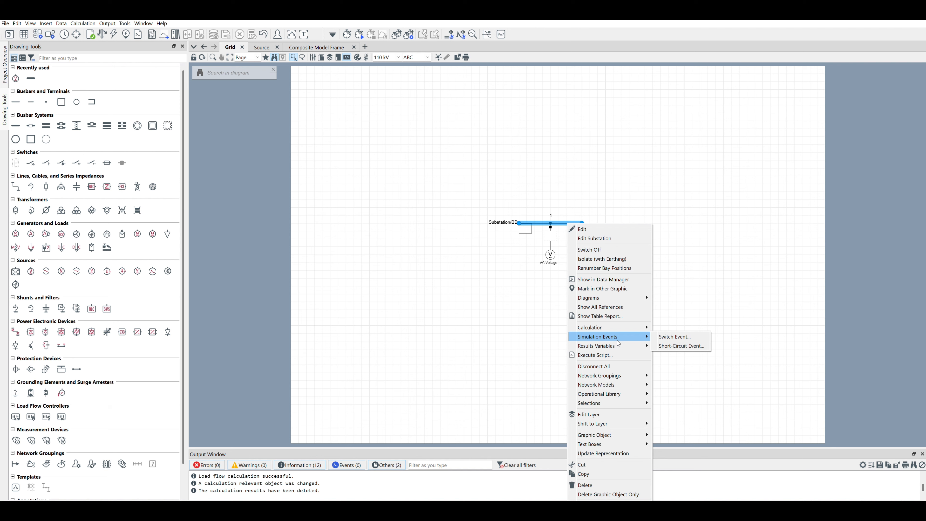
mouse_move(618, 348)
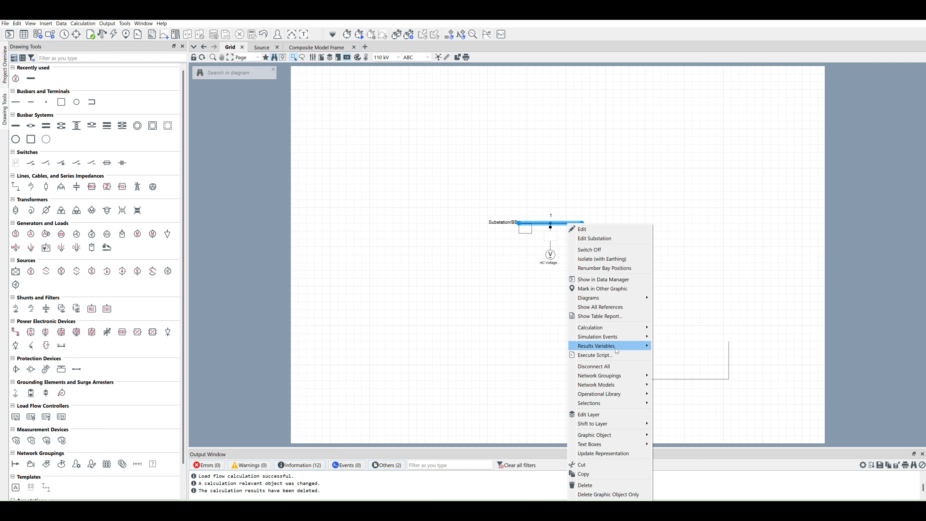
left_click(671, 346)
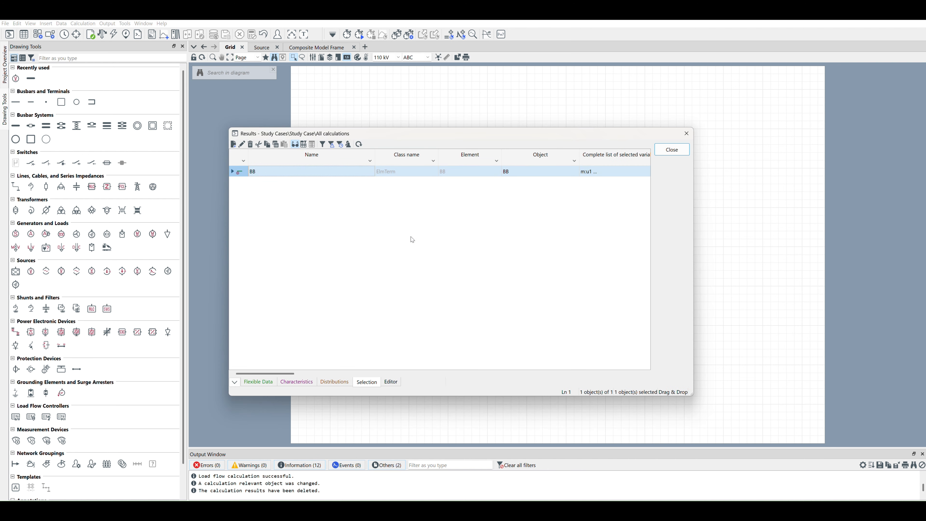
double_click(245, 173)
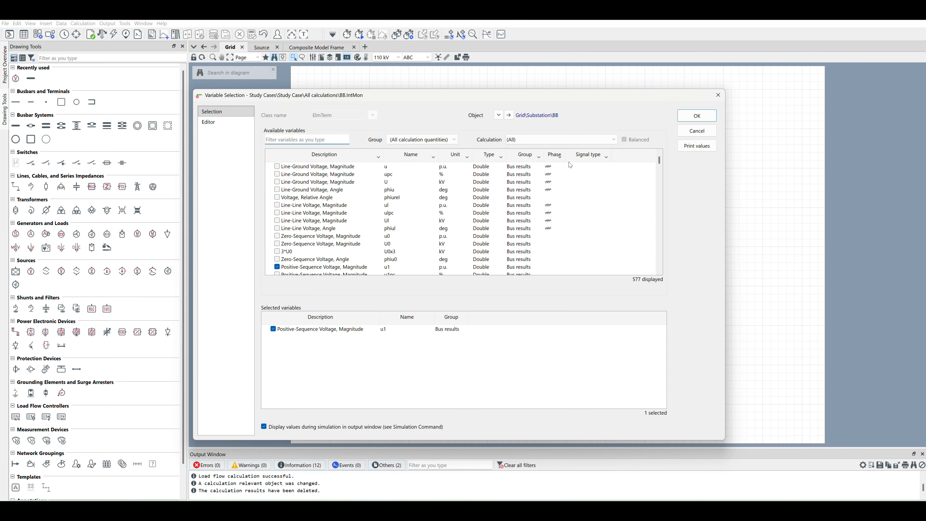
left_click(571, 140)
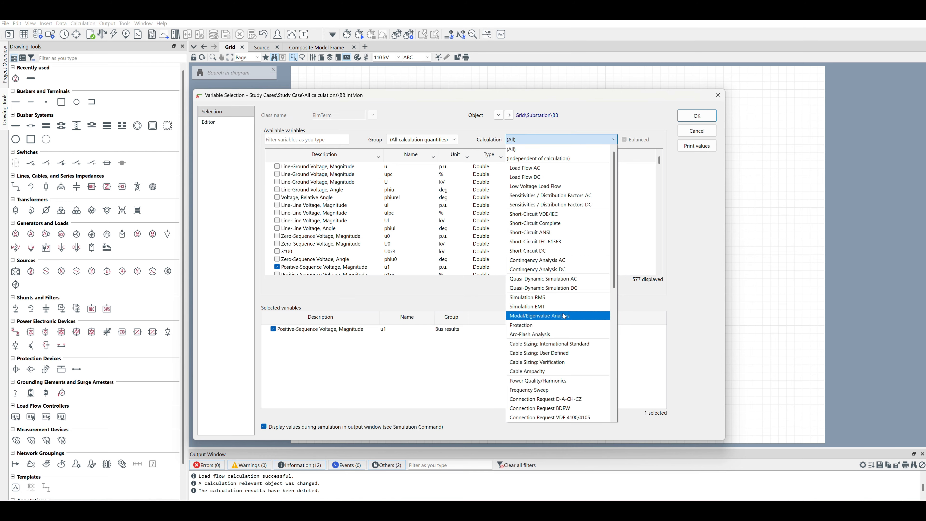
left_click(562, 307)
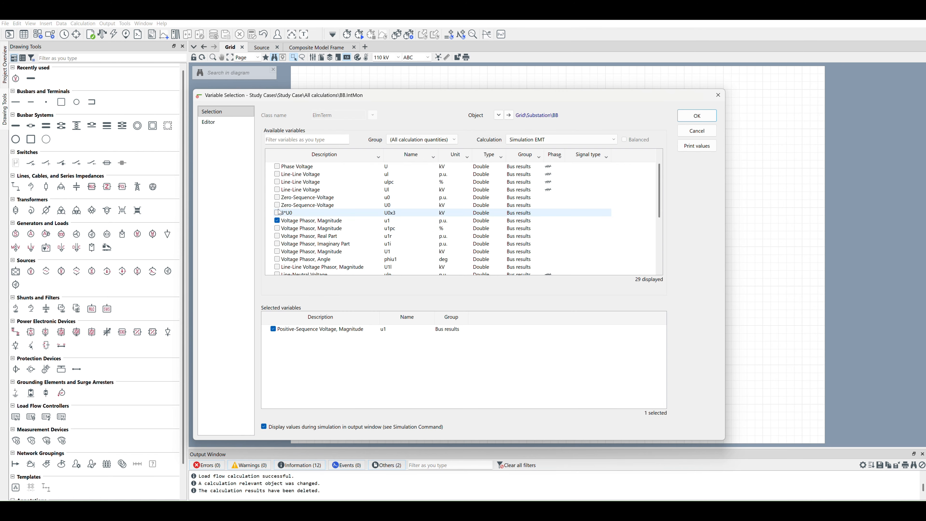
left_click(277, 167)
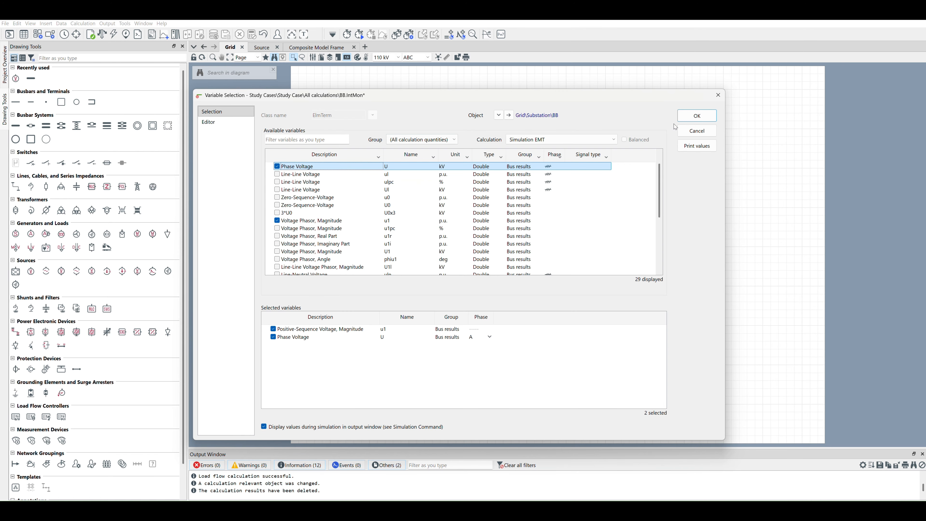
left_click(694, 116)
left_click(672, 149)
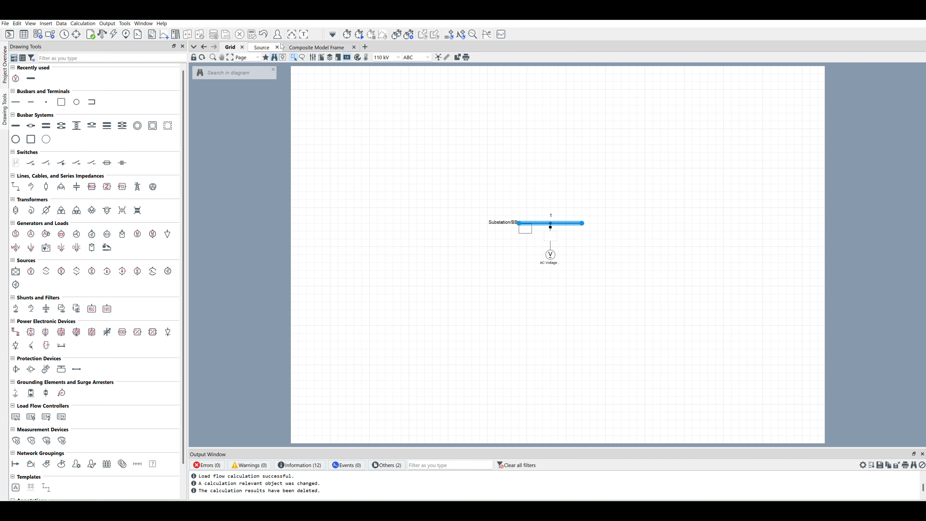
- Calculate the initial conditions using instantaneous values (electromagnetic transients)
left_click(347, 36)
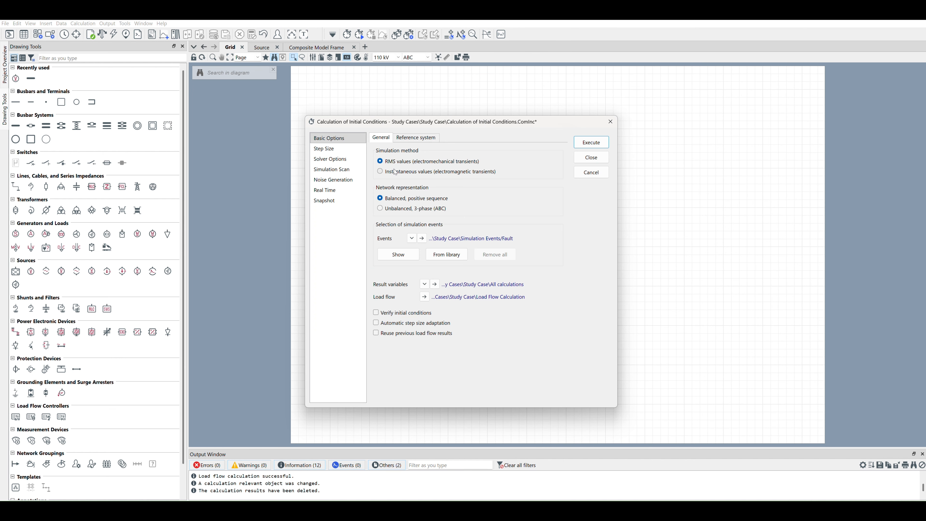
left_click(380, 171)
left_click(588, 145)
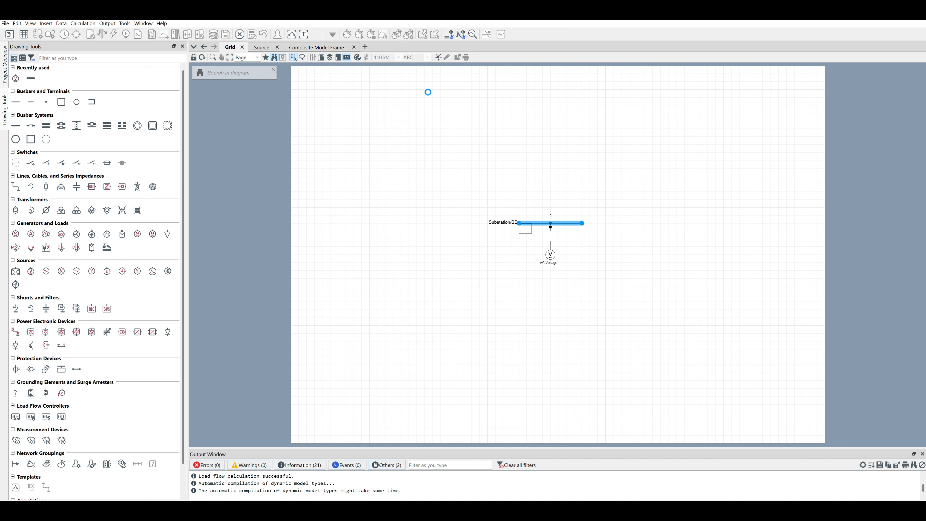
- Insert a curve plot with busbar BB as the element and m:u1 as the variable
left_click(164, 35)
key("Return")
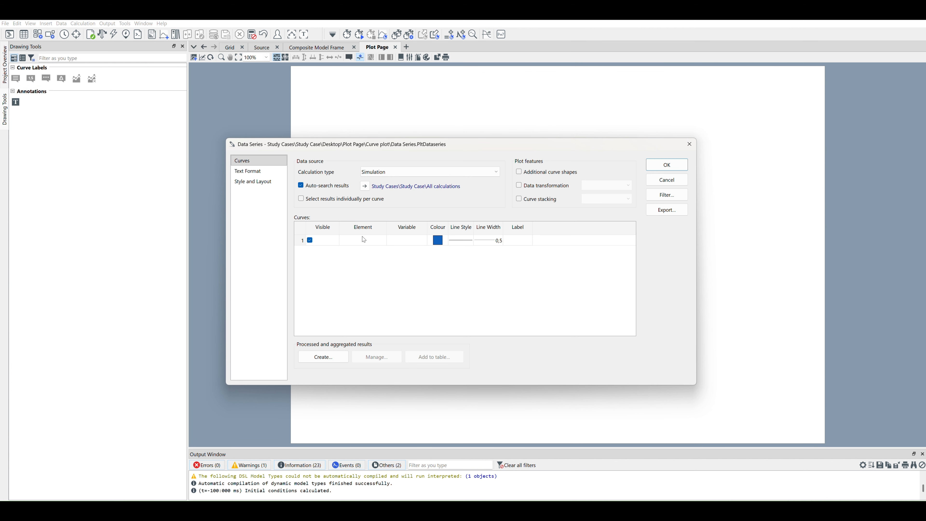
double_click(363, 239)
double_click(242, 174)
left_click(406, 239)
left_click(406, 247)
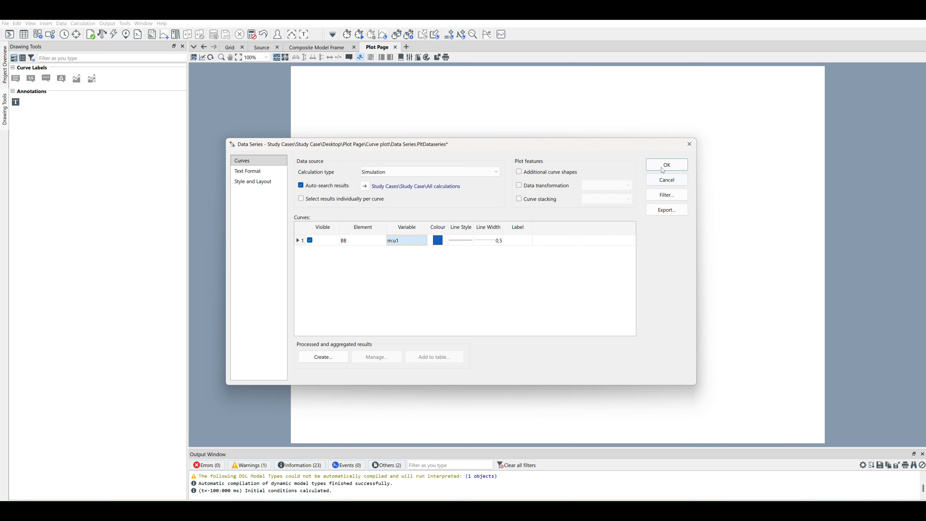
left_click(667, 164)
- Run the simulation to a stop time of 0.1 s and fit the curve plot to the results
left_click(360, 35)
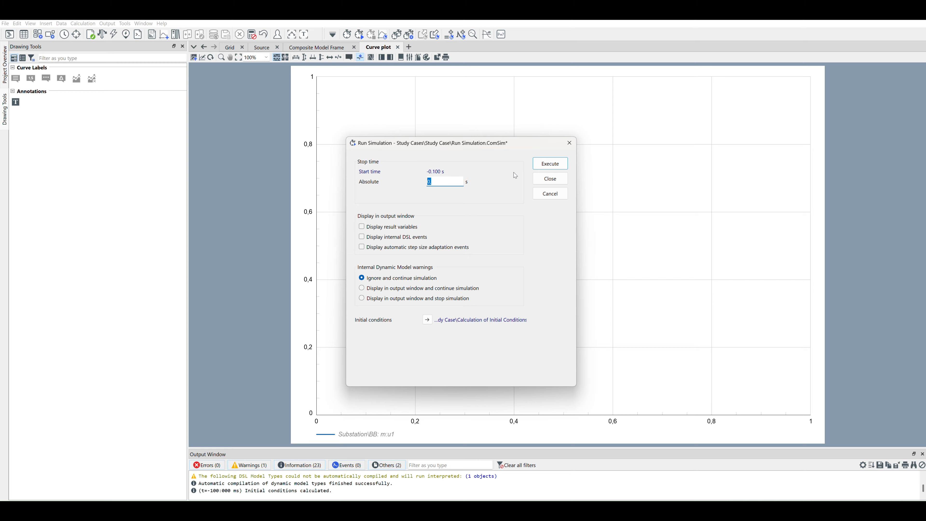
type("0.1")
key("Return")
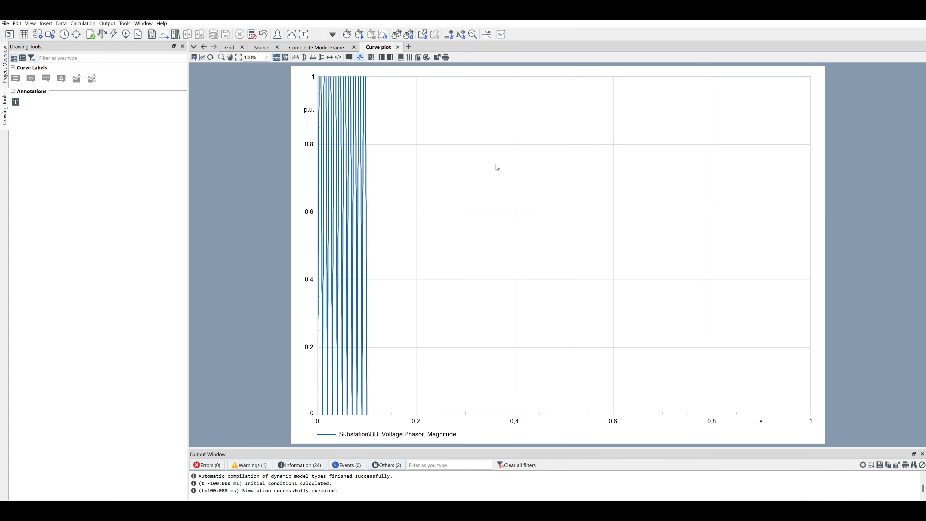
left_click(301, 58)
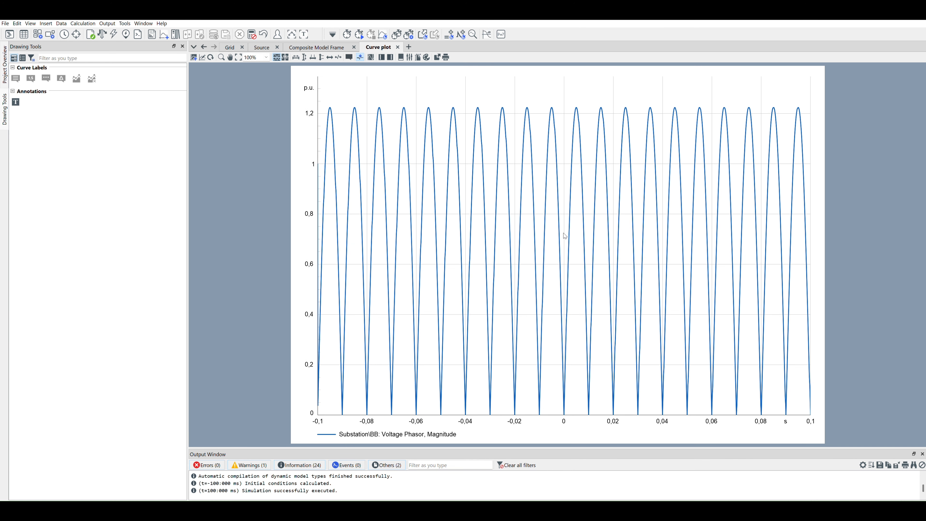